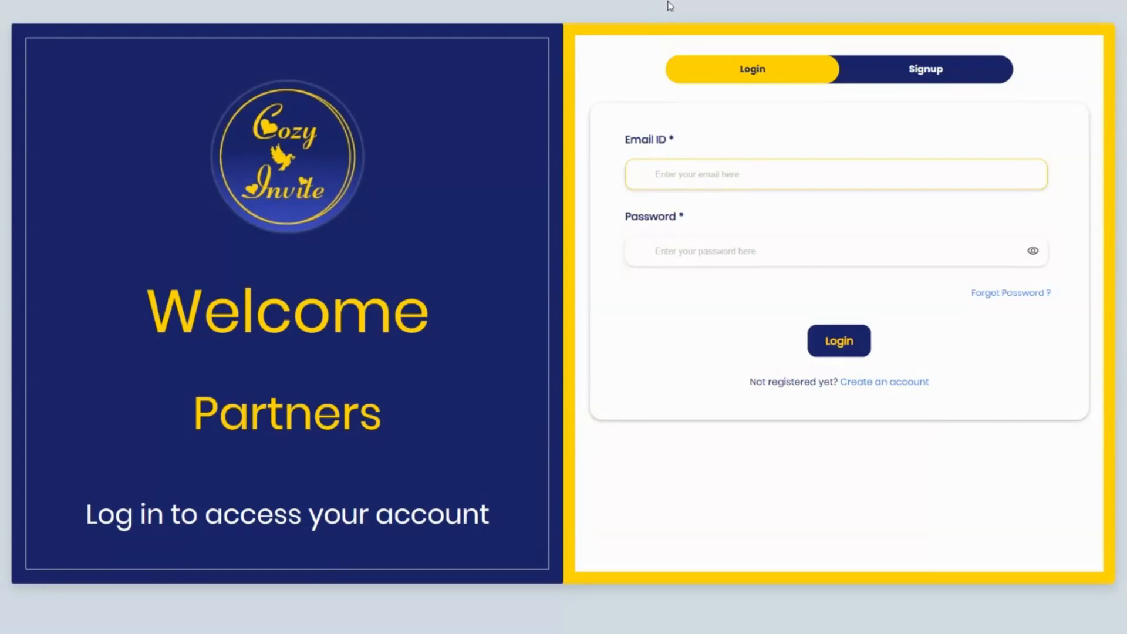
Step: Enter the studio's business name and its 10-digit mobile number on the signup form
text(ayani)
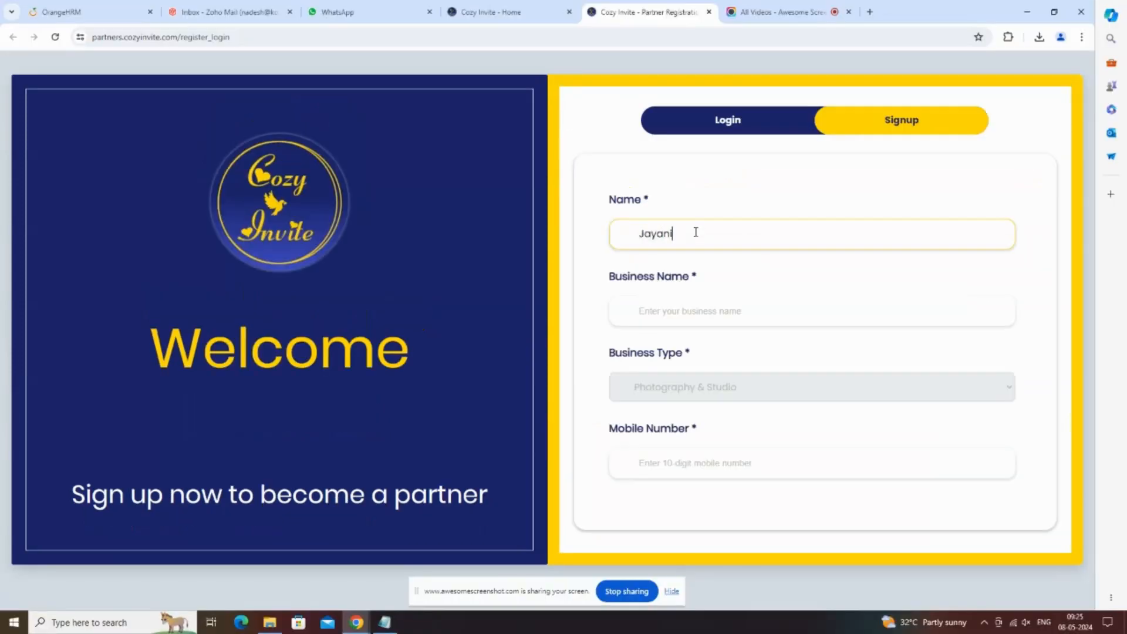
click(657, 308)
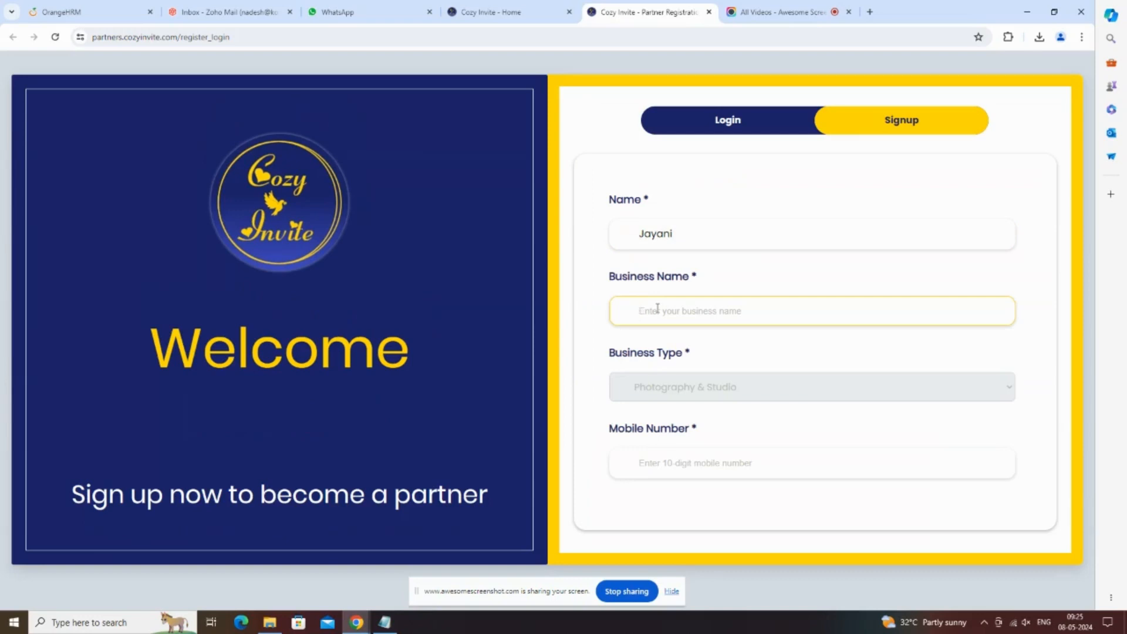
text(Krishna)
key(BackSpace)
text(nan Studios a)
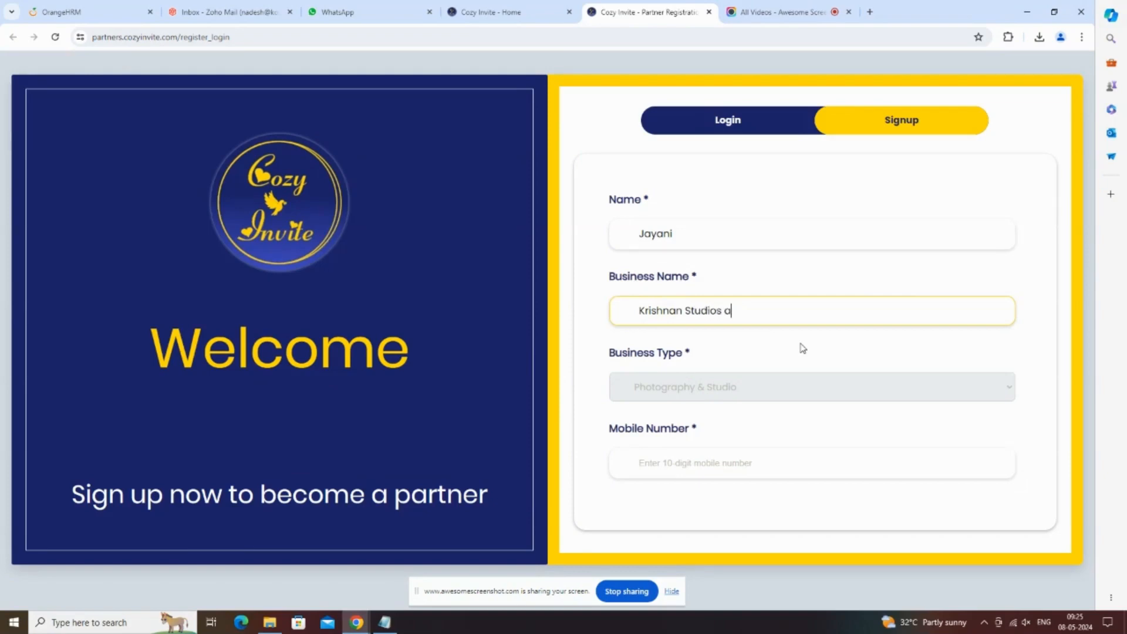
text(nd Photography)
click(667, 474)
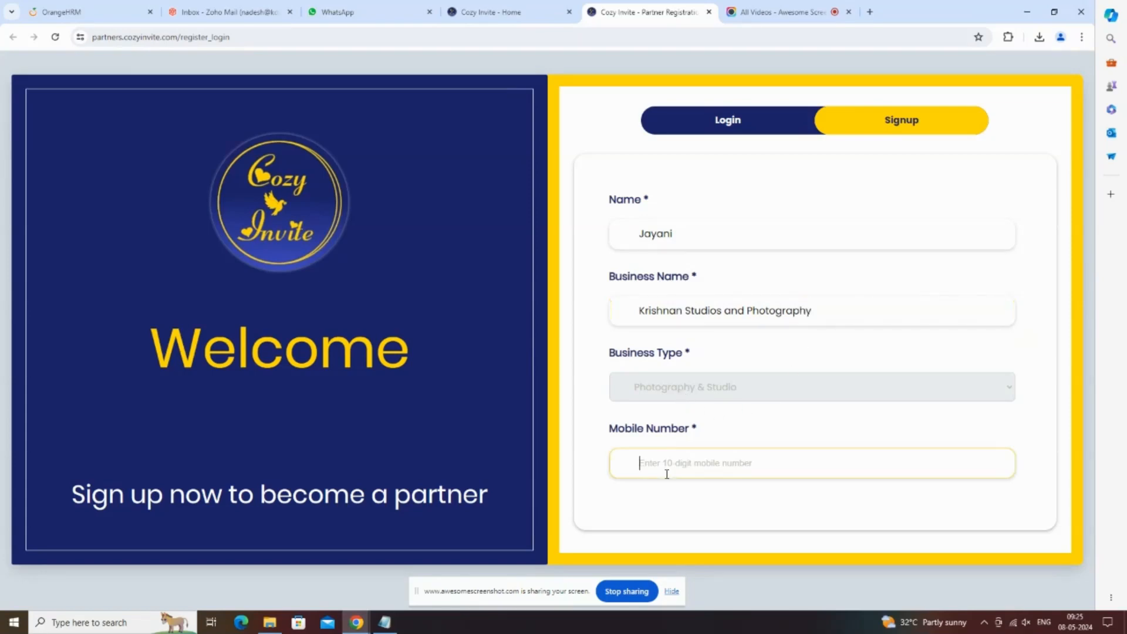
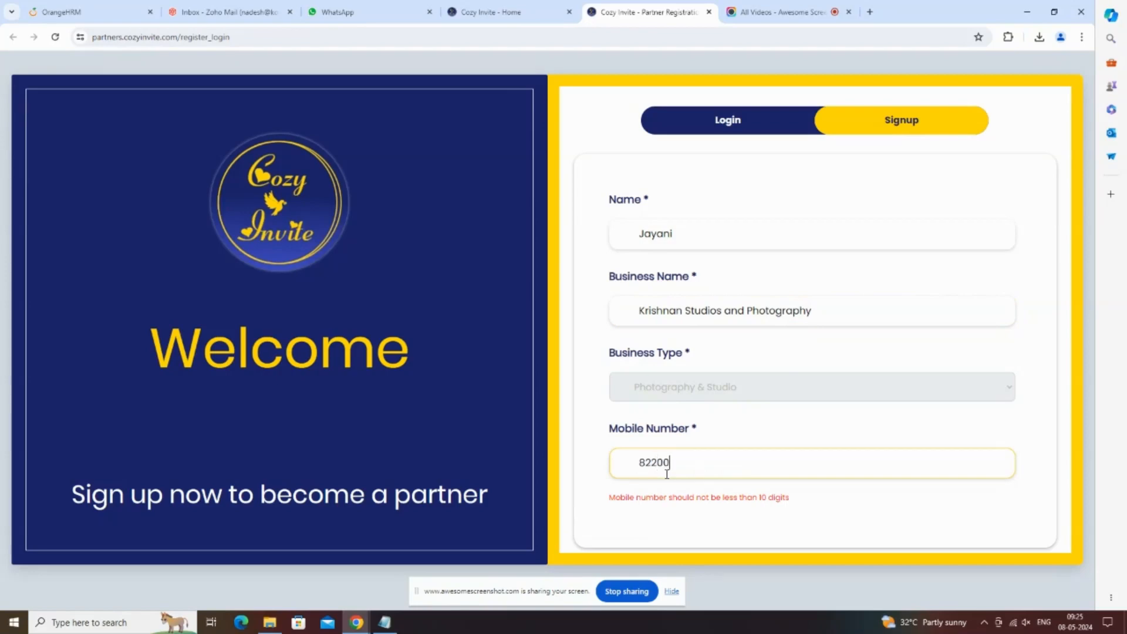
scroll(662, 464, down, 1)
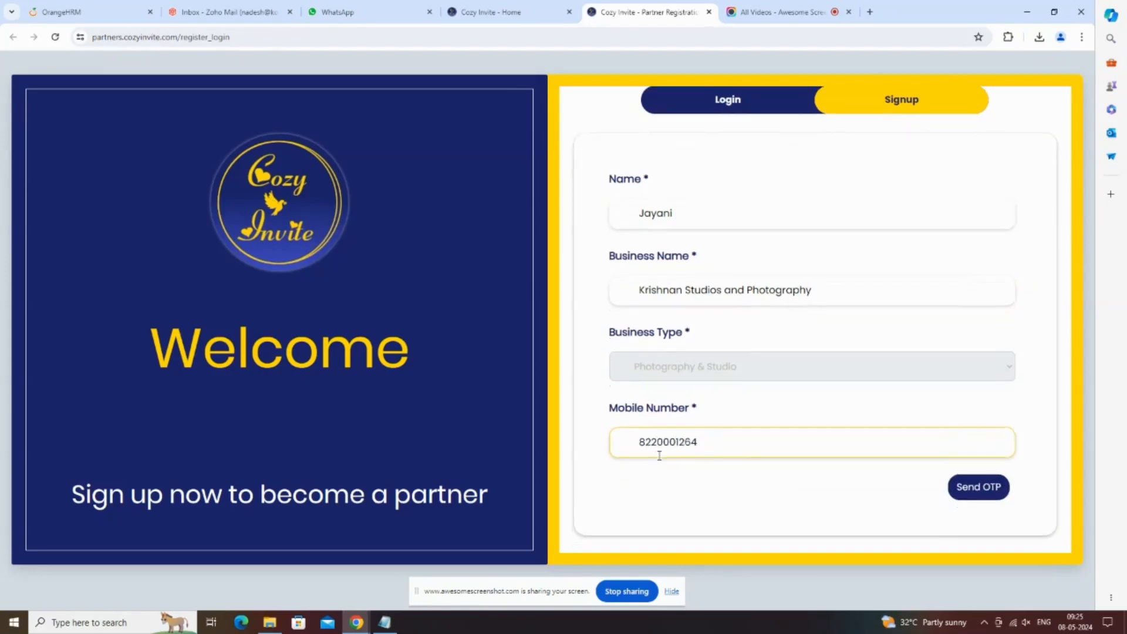
Step: Request an OTP for the mobile number and verify it, correcting the code after the first attempt fails
click(968, 496)
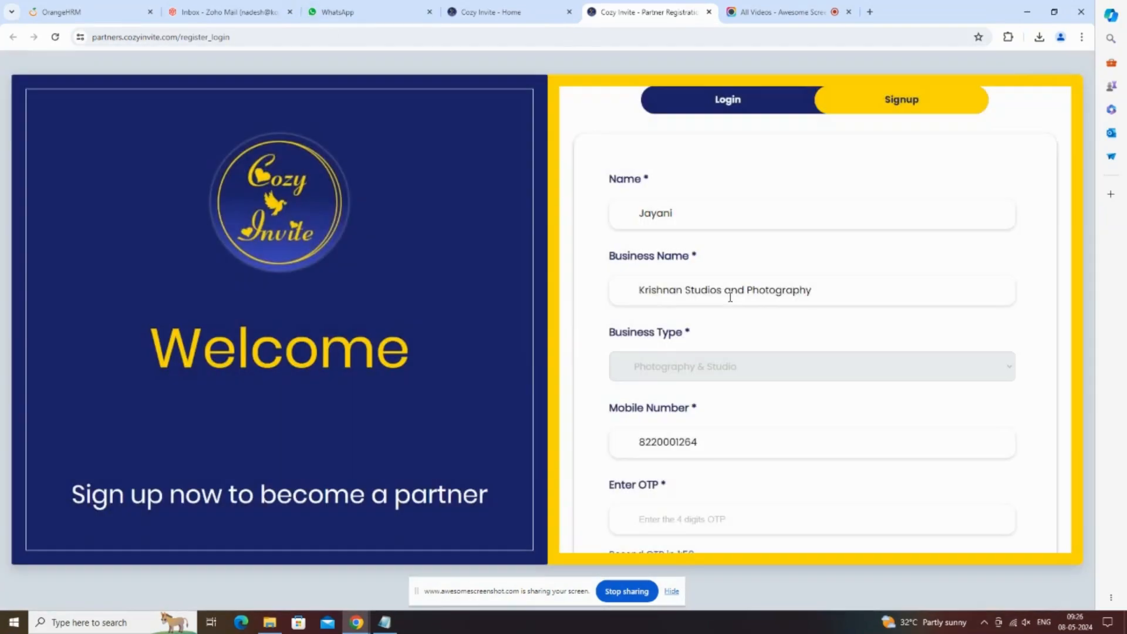
scroll(730, 297, down, 2)
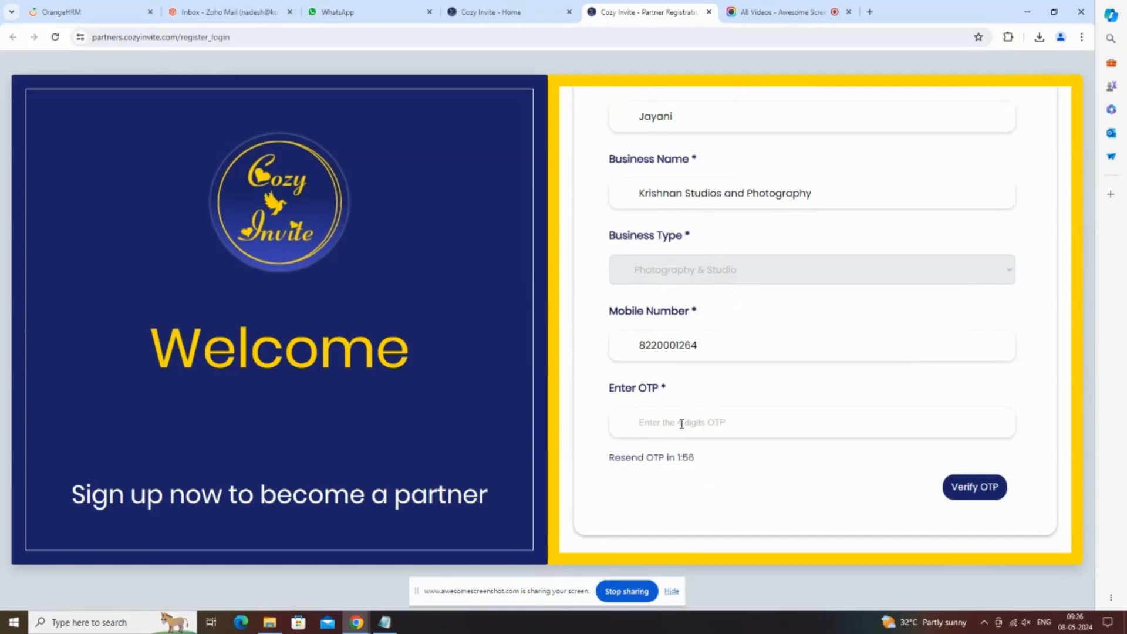
click(681, 424)
click(974, 487)
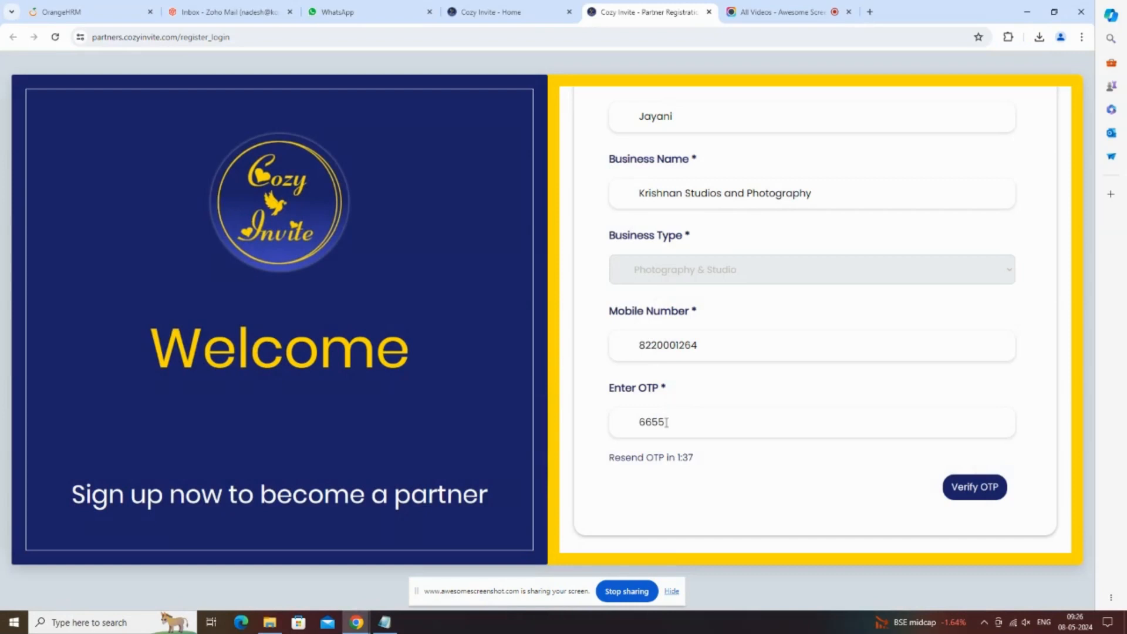
drag(672, 422, 610, 424)
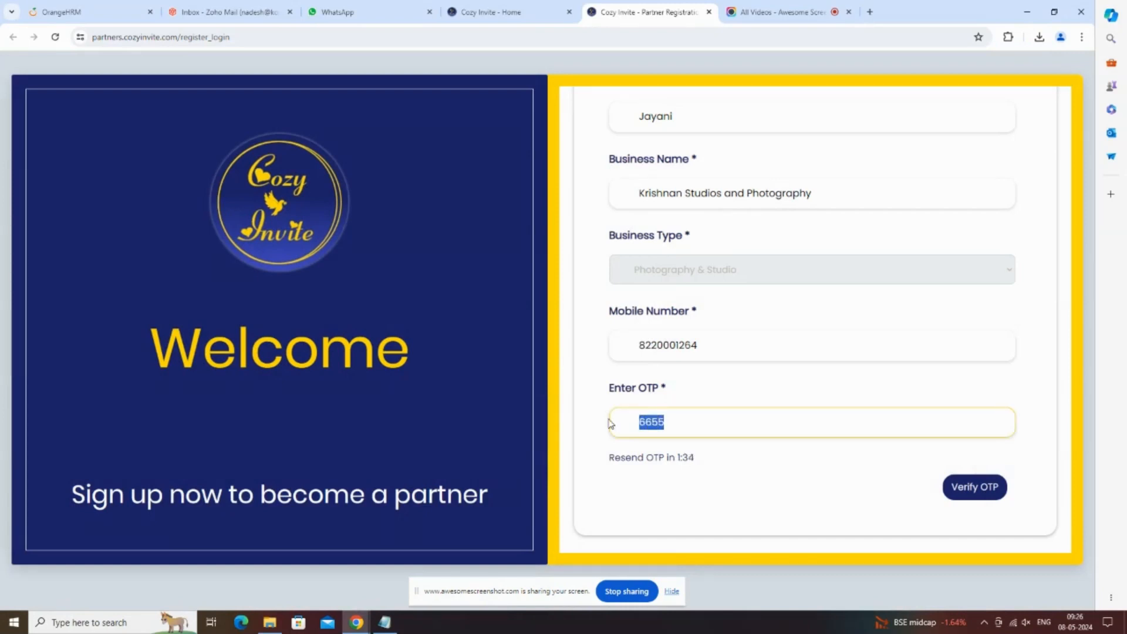
click(964, 499)
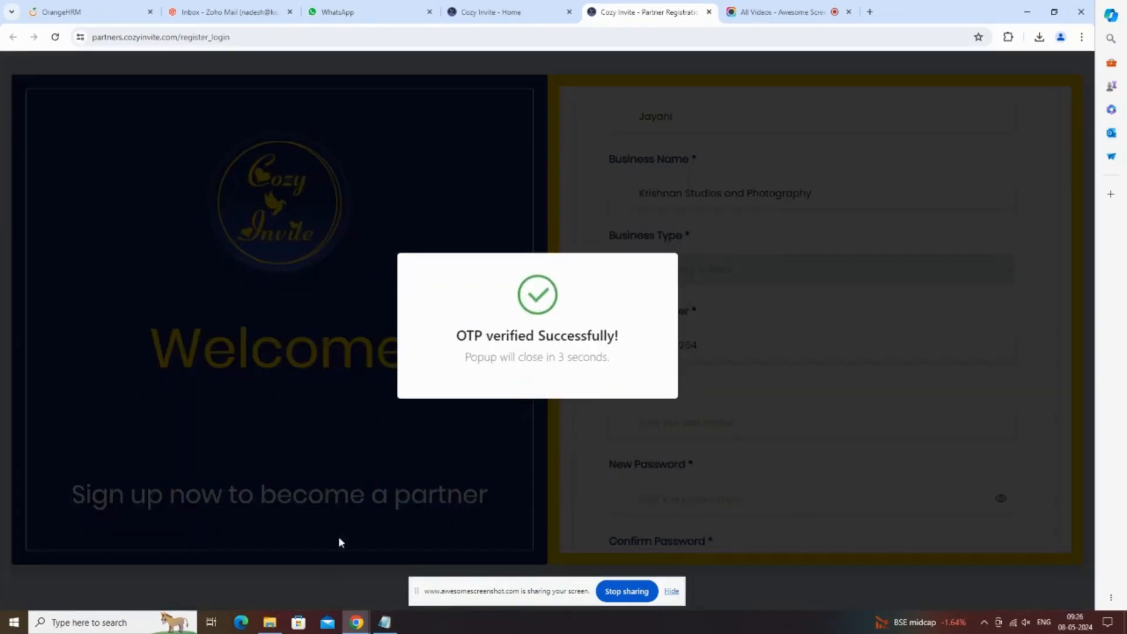
scroll(742, 307, down, 5)
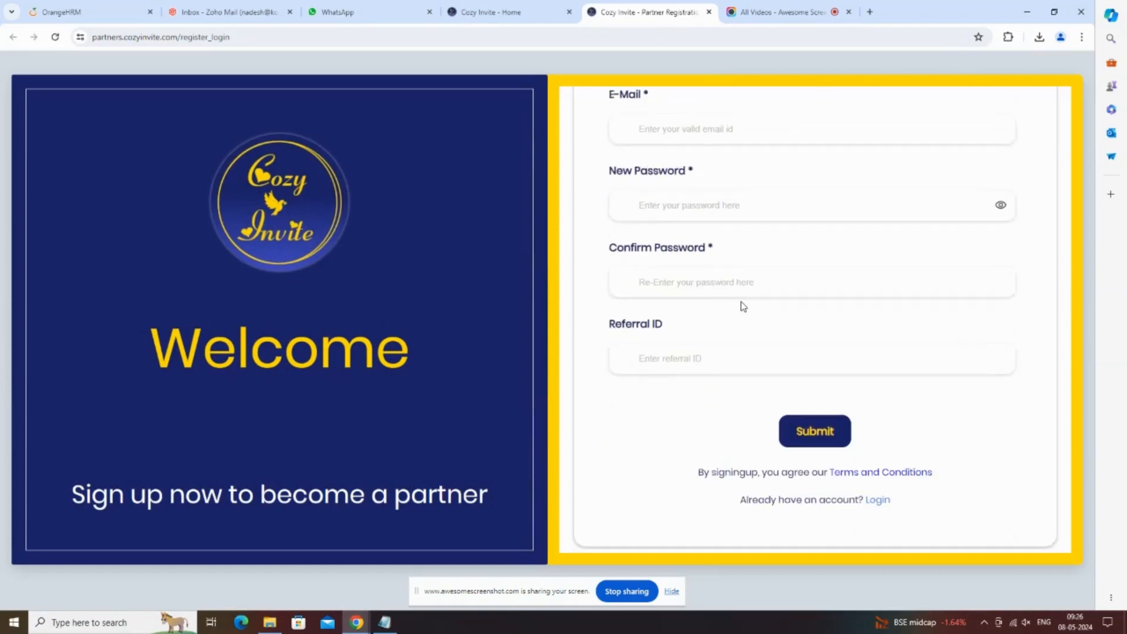
Step: Enter the partner's e-mail address and a new account password
scroll(742, 307, up, 2)
scroll(742, 307, up, 3)
click(679, 417)
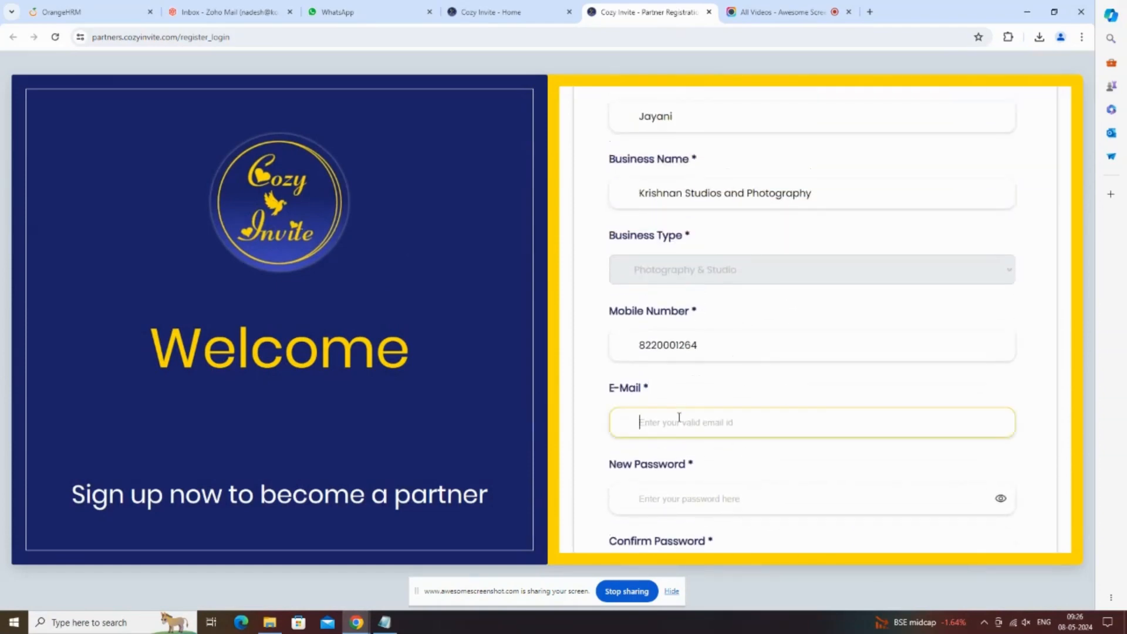
scroll(680, 417, down, 1)
click(703, 443)
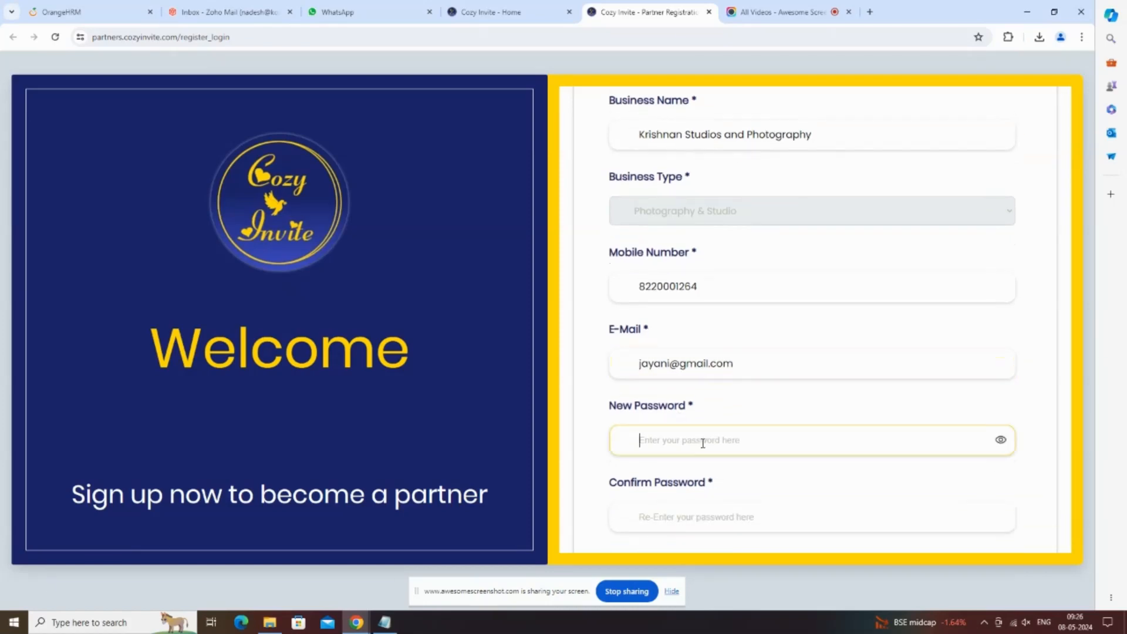
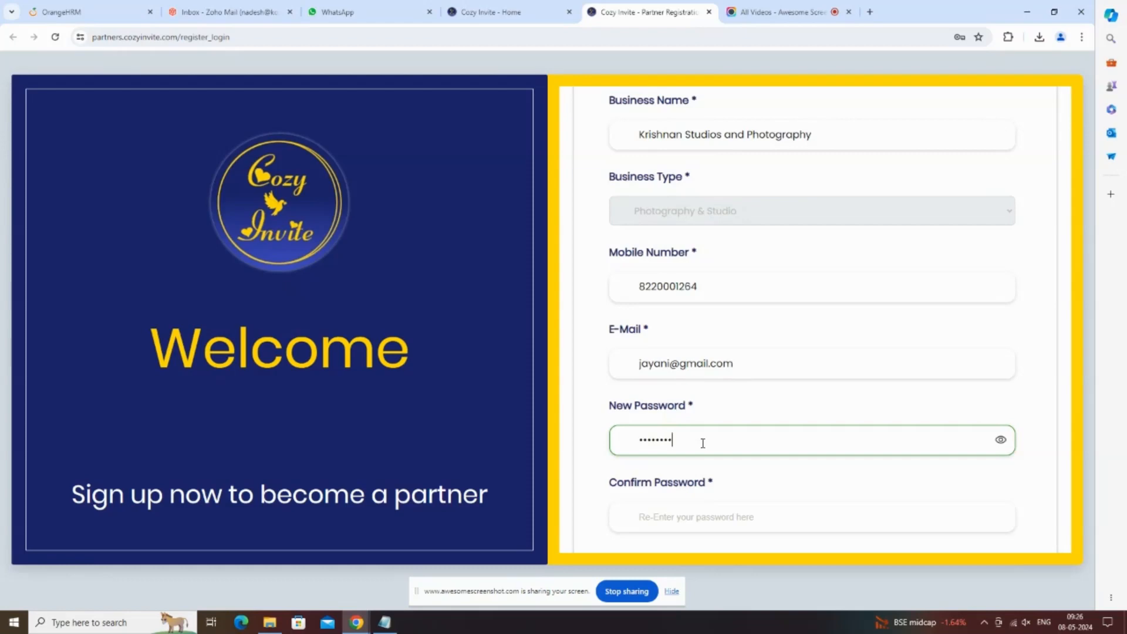
Step: Retype the matching password confirmation, leave Referral ID blank, and submit the registration
scroll(703, 444, down, 2)
click(674, 398)
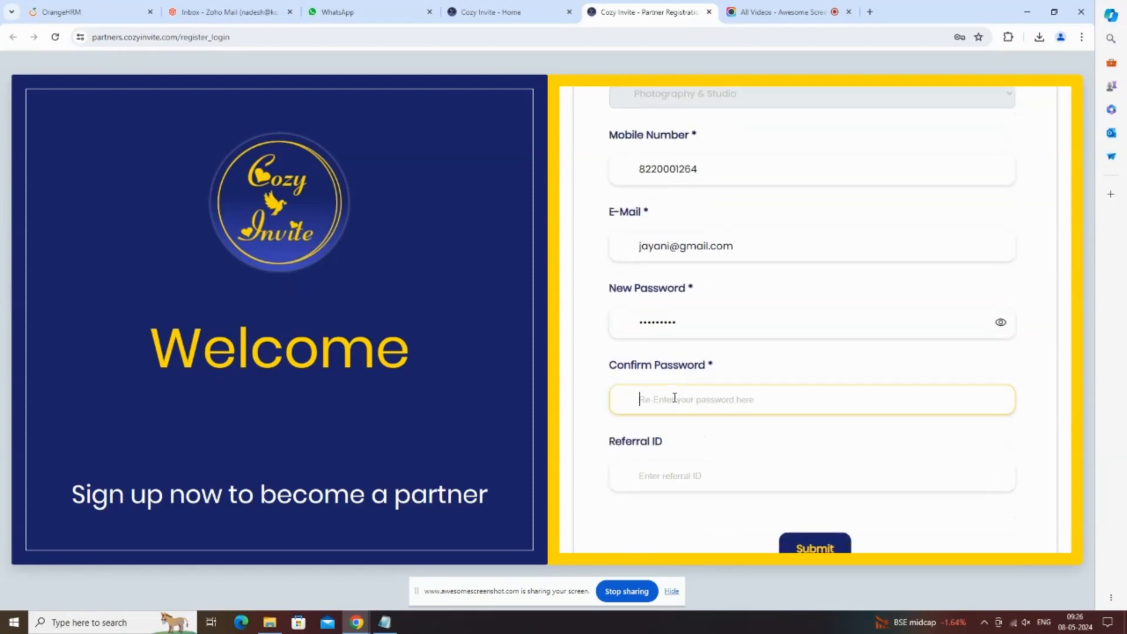
key(ctrl+a)
key(BackSpace)
click(673, 478)
scroll(674, 479, down, 2)
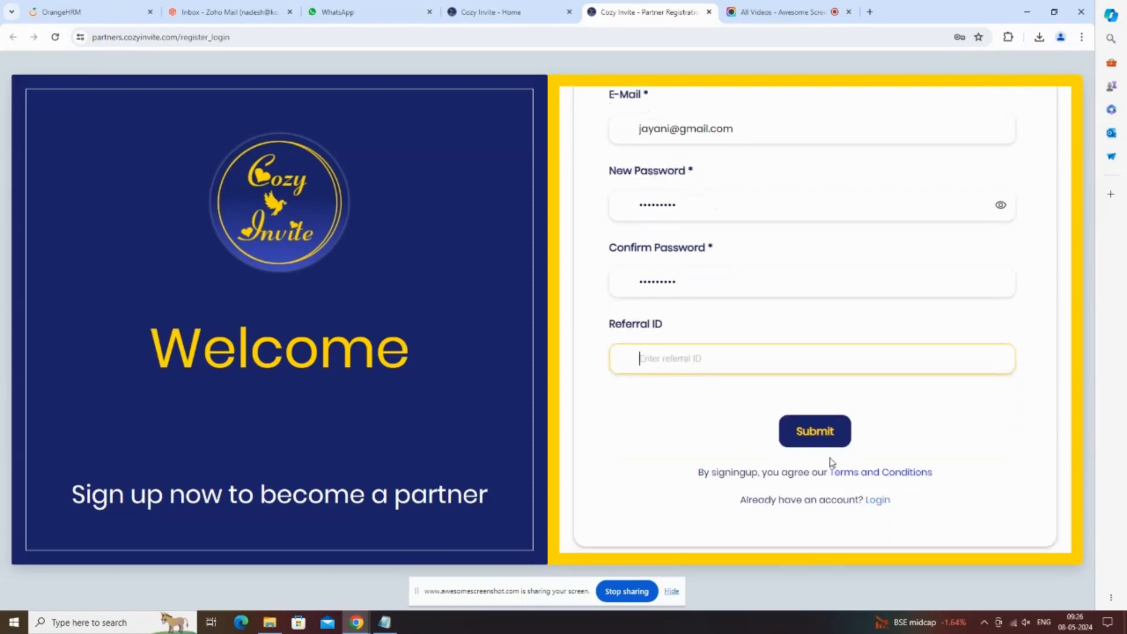
click(826, 441)
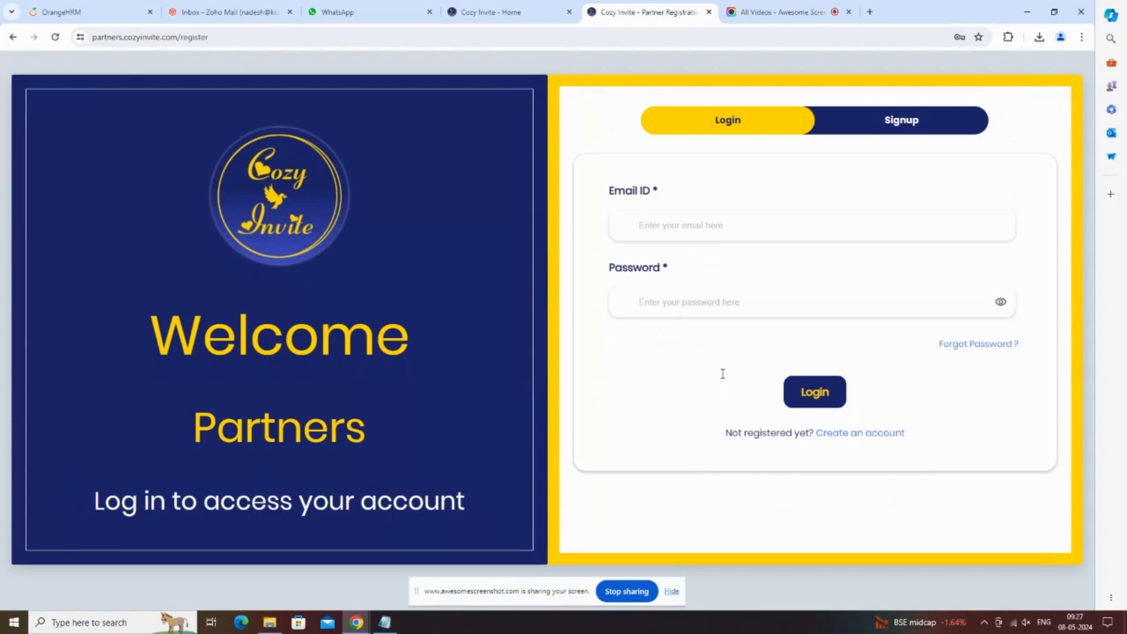
Step: Fill the login form with the registered e-mail address and the account password
click(668, 226)
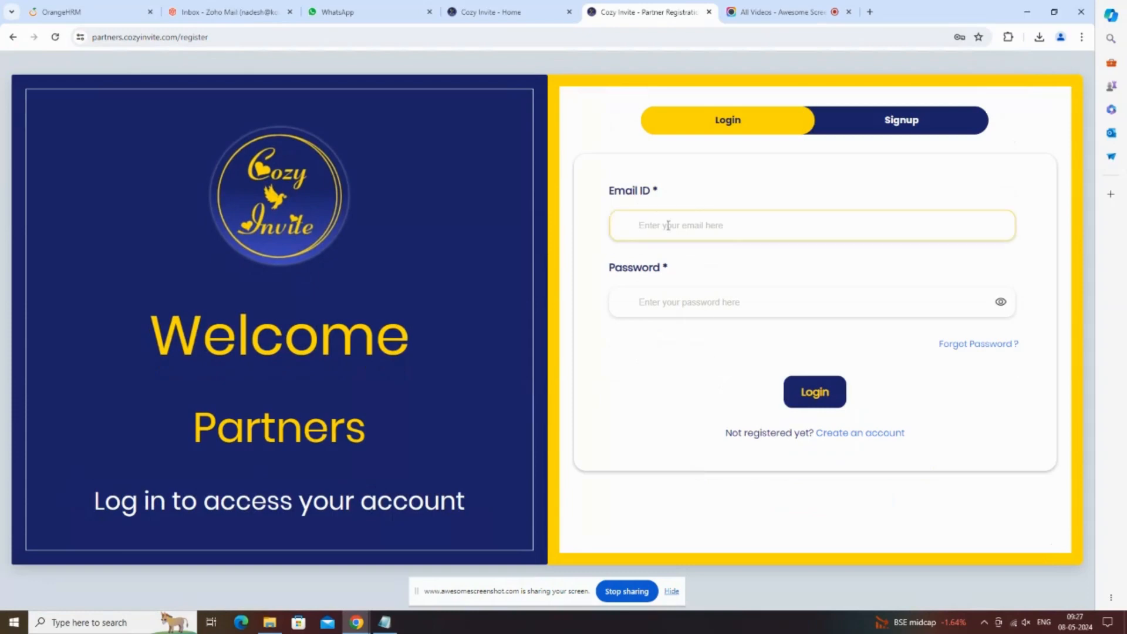
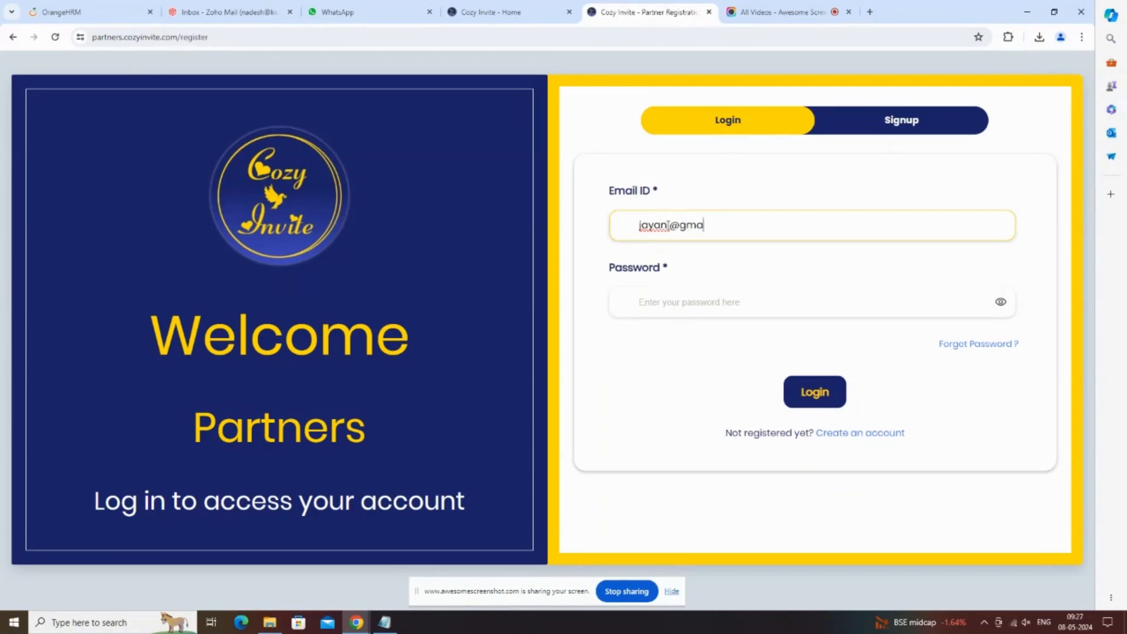
key(Tab)
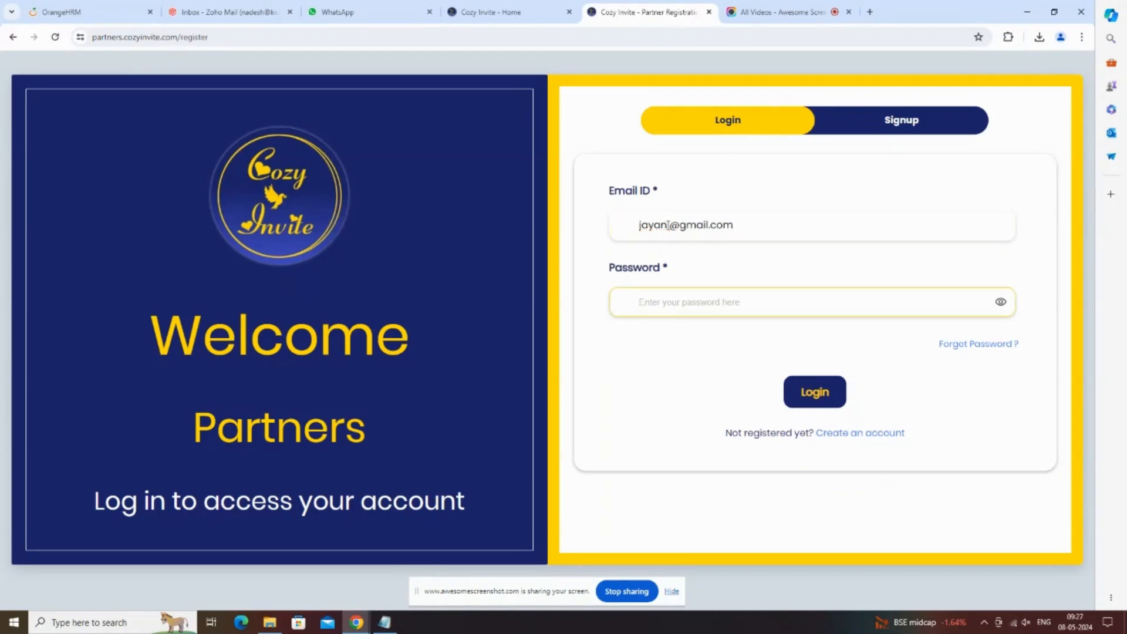
text(*********)
Step: Log in to the partner account and open the Update KYC form
click(816, 392)
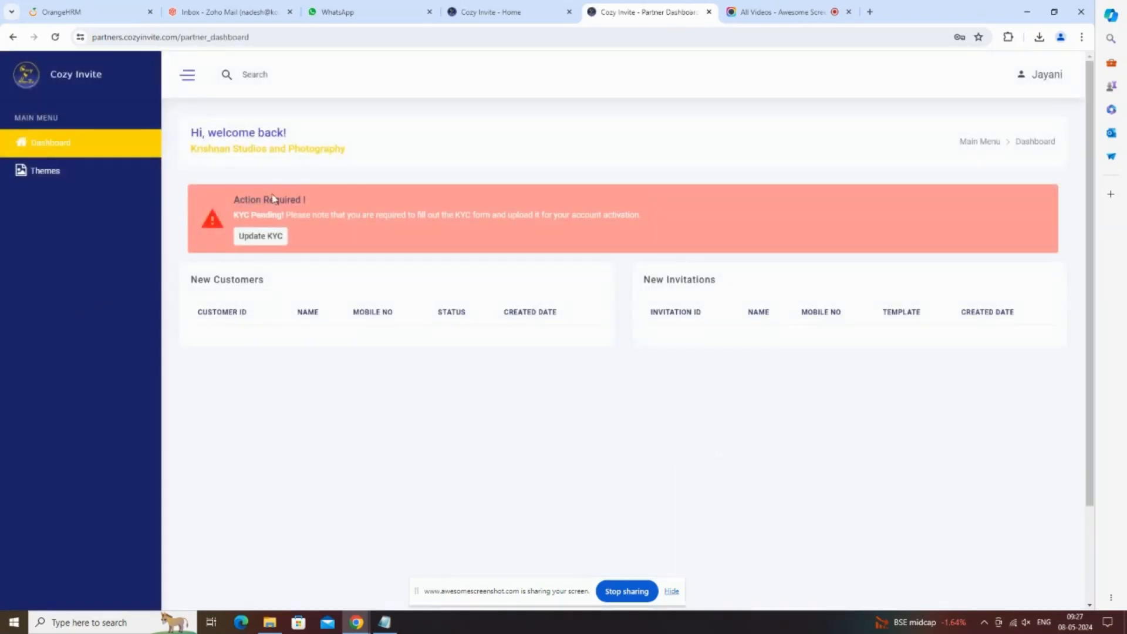
click(262, 240)
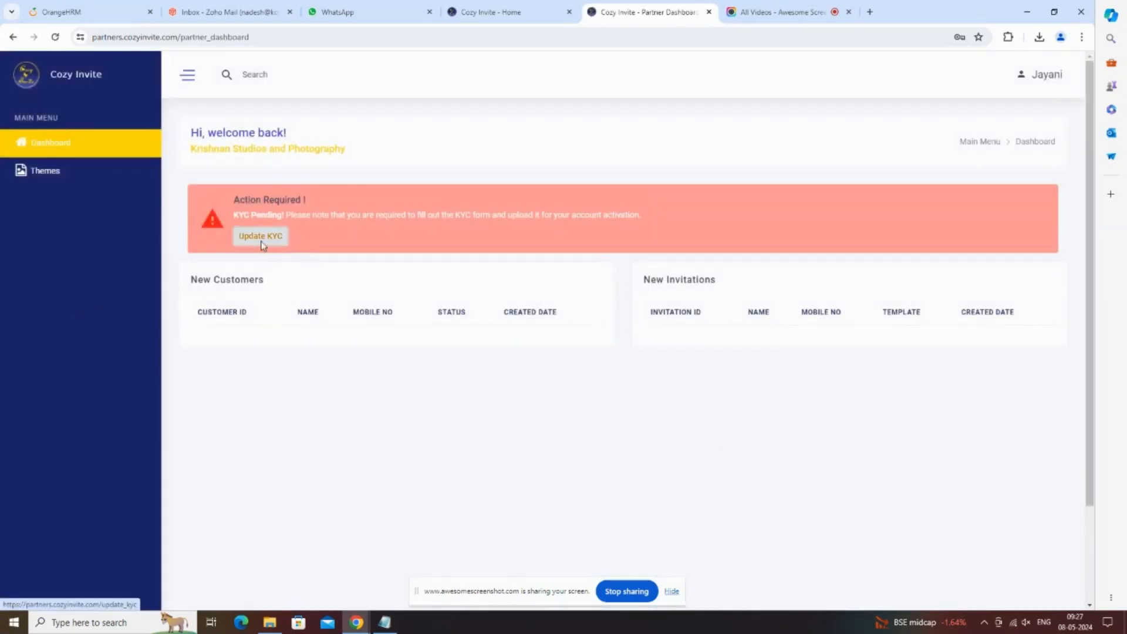
scroll(590, 235, down, 1)
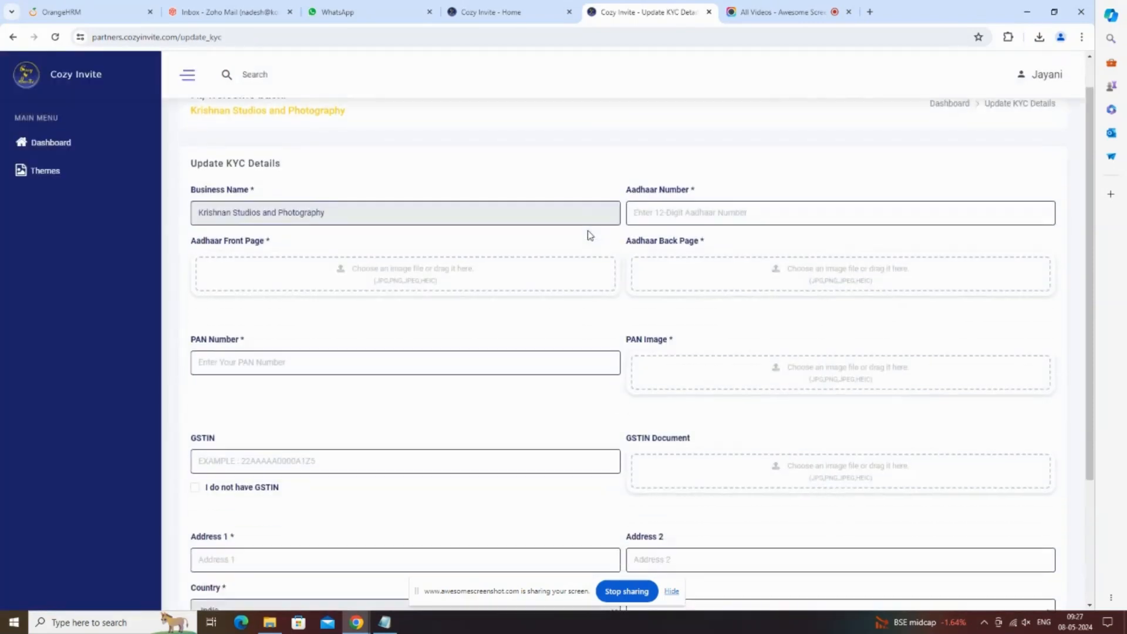
Step: Enter the full 12-digit Aadhaar number and bring up the file picker for the Aadhaar front image
click(677, 191)
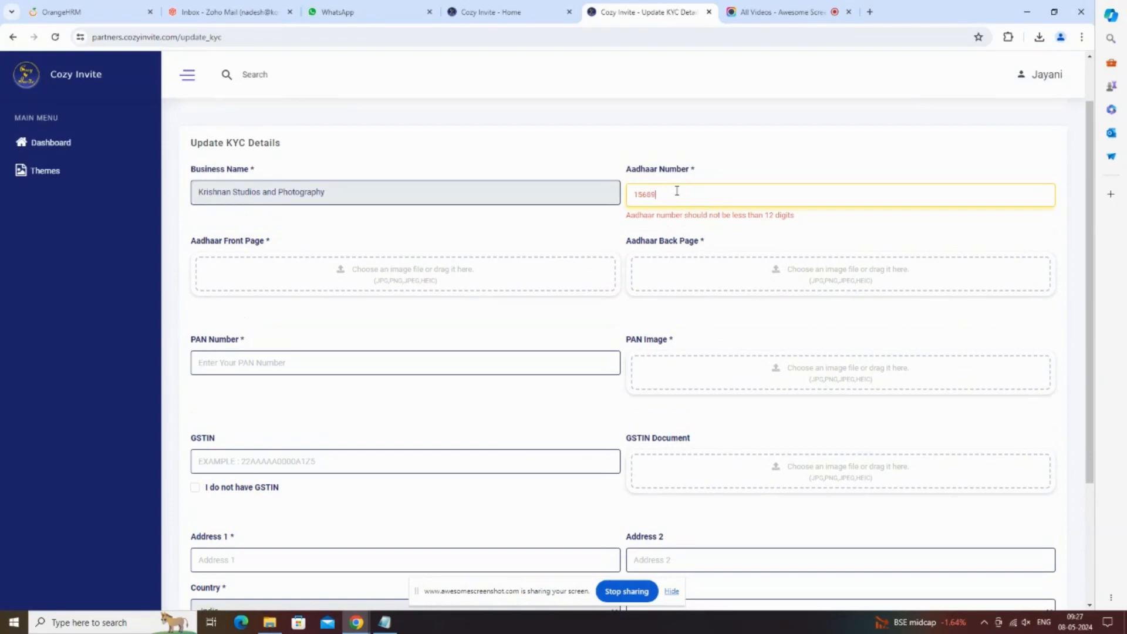
click(763, 155)
click(704, 200)
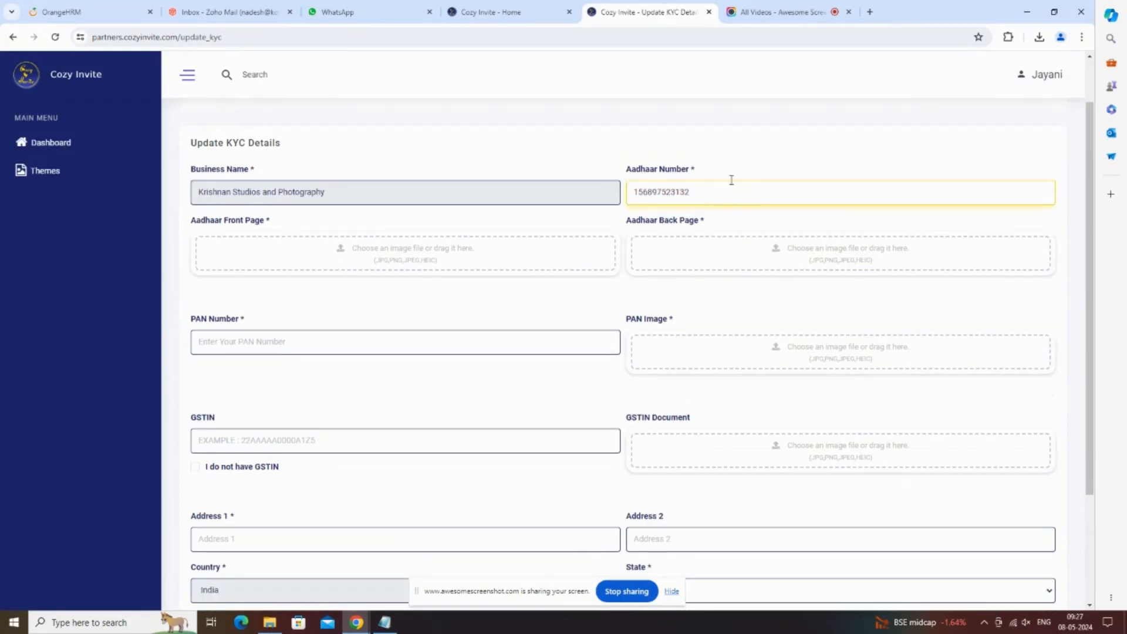
click(266, 269)
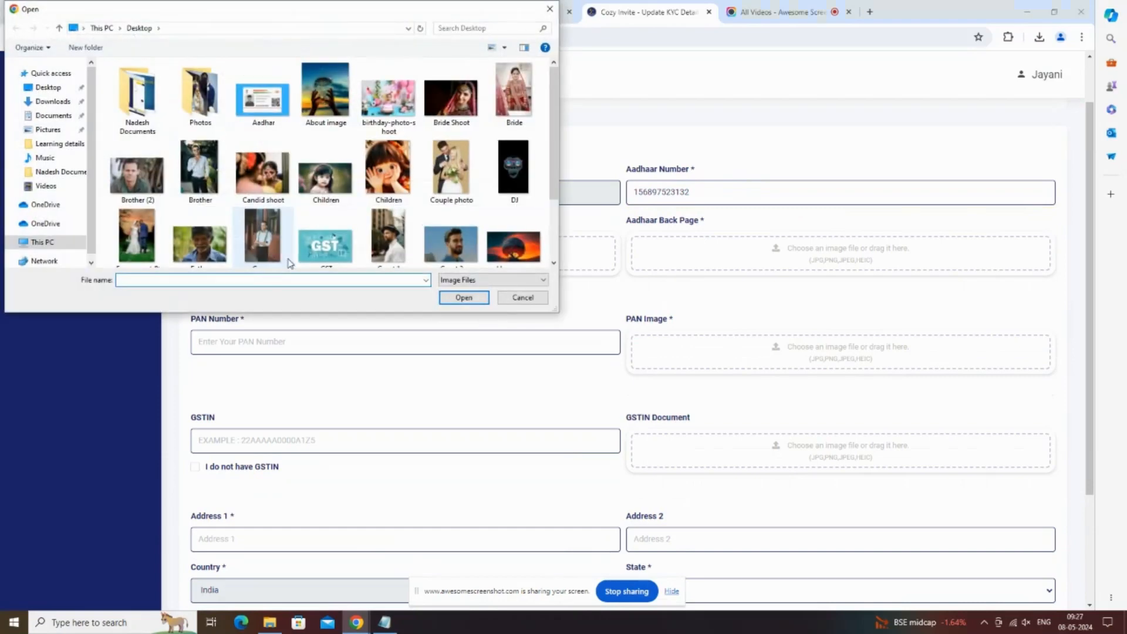
drag(557, 310, 714, 456)
Step: Upload the Aadhar image as both the Aadhaar front and back pages
click(291, 118)
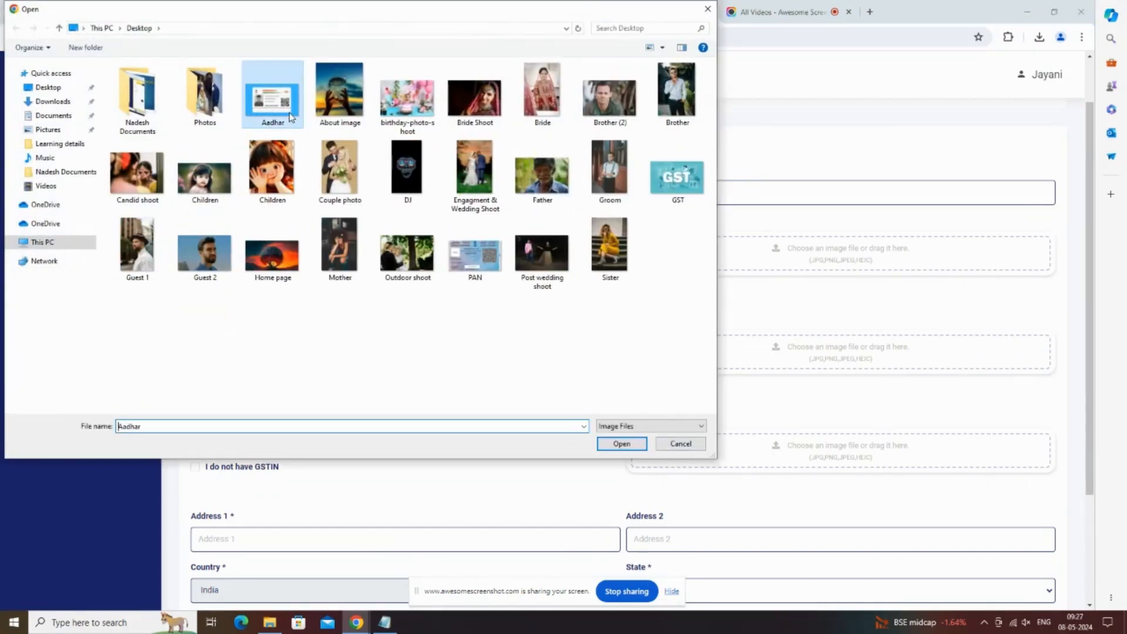
click(622, 444)
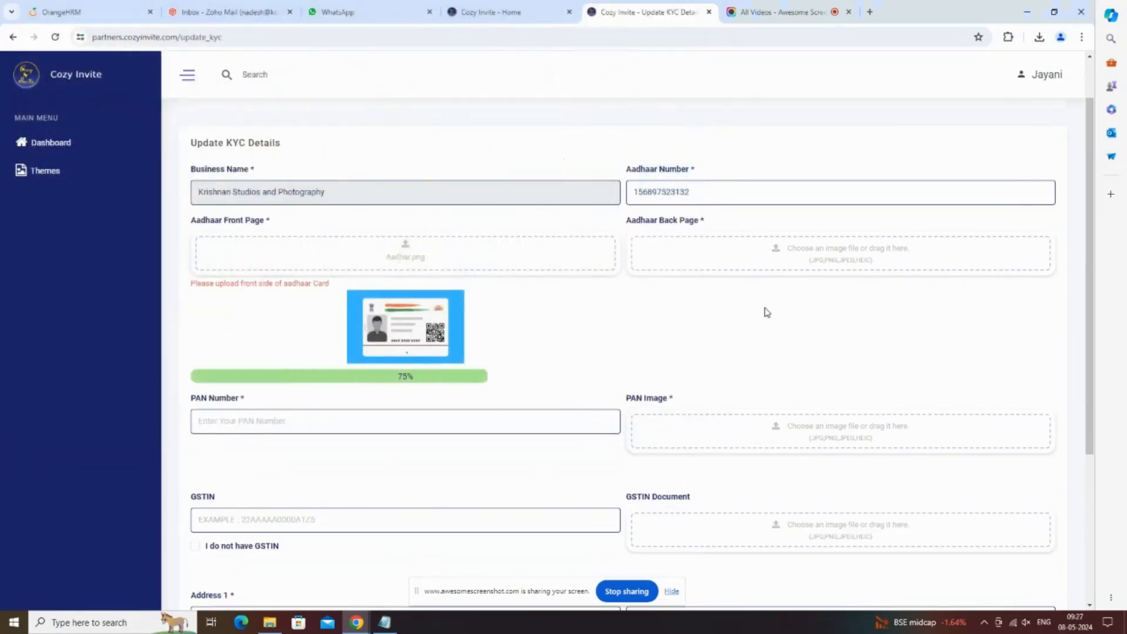
click(815, 262)
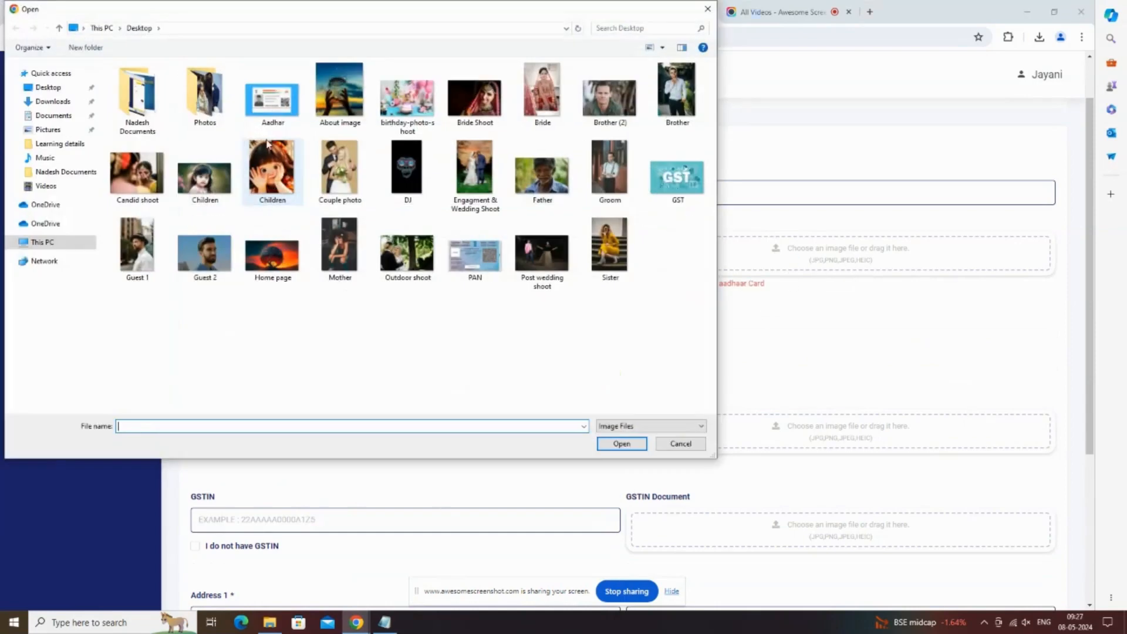
click(267, 120)
click(621, 444)
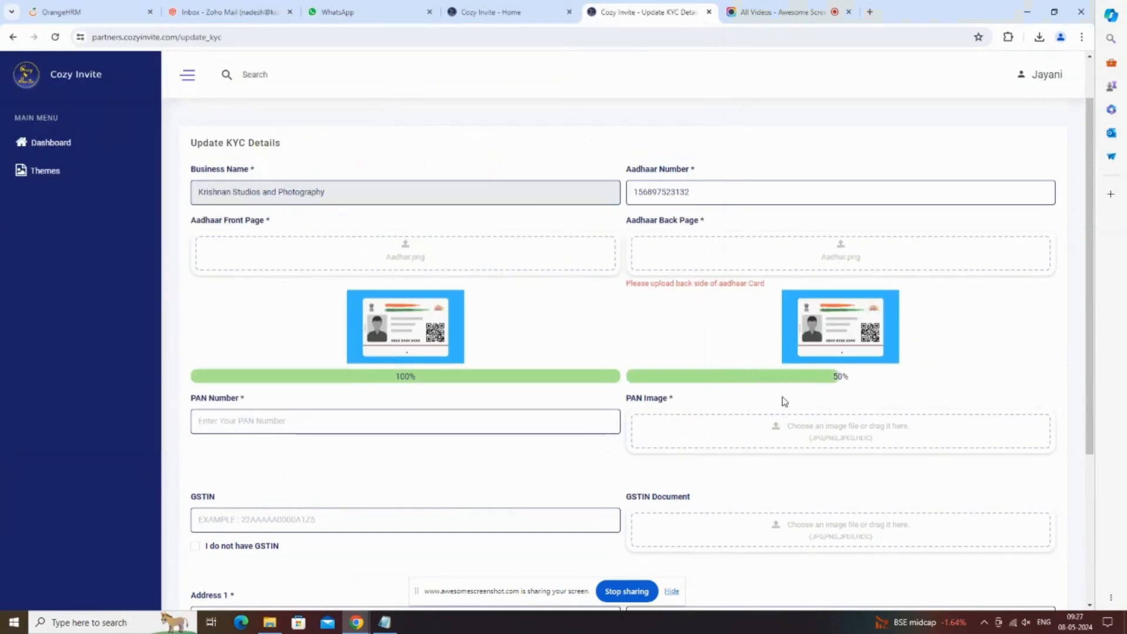
Step: Enter the 10-character PAN number and upload the PAN.jpg card image
click(337, 422)
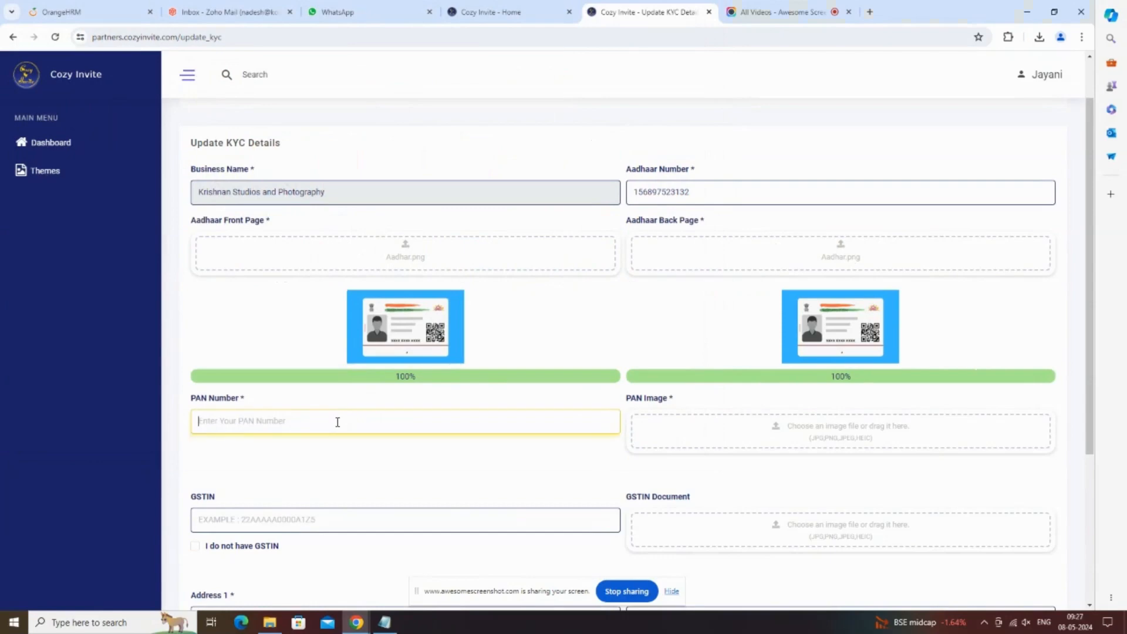
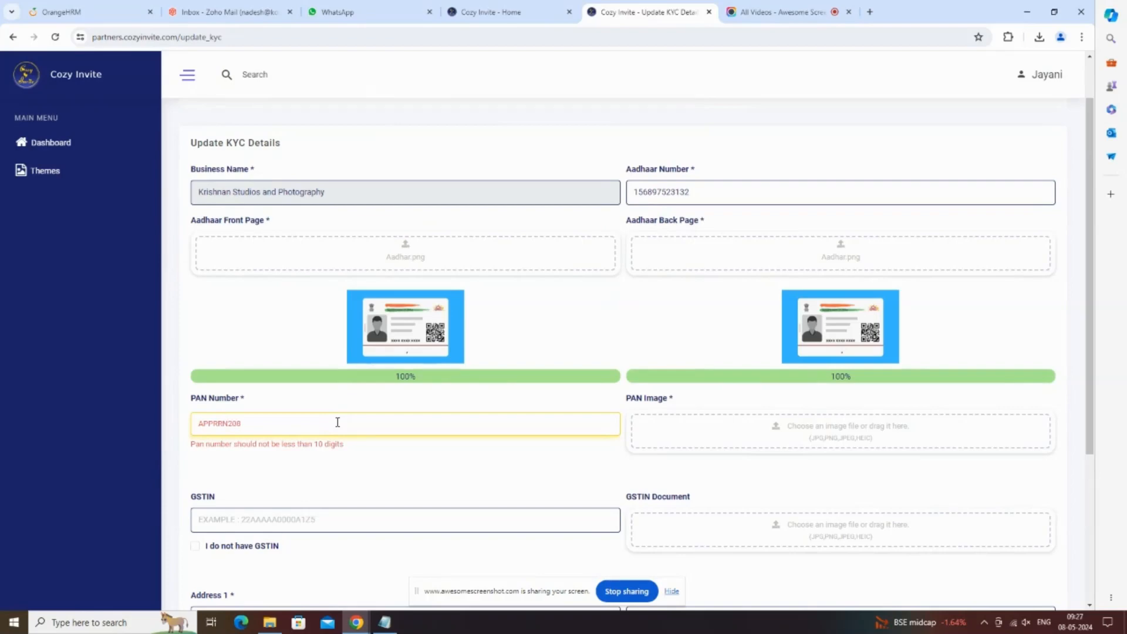
click(357, 402)
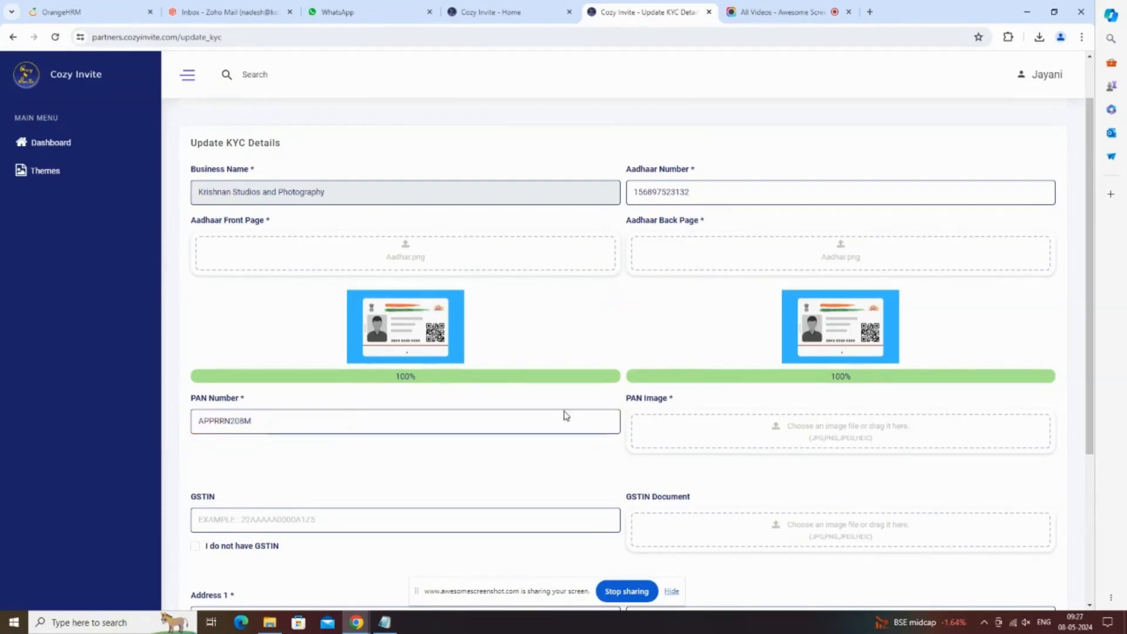
click(815, 438)
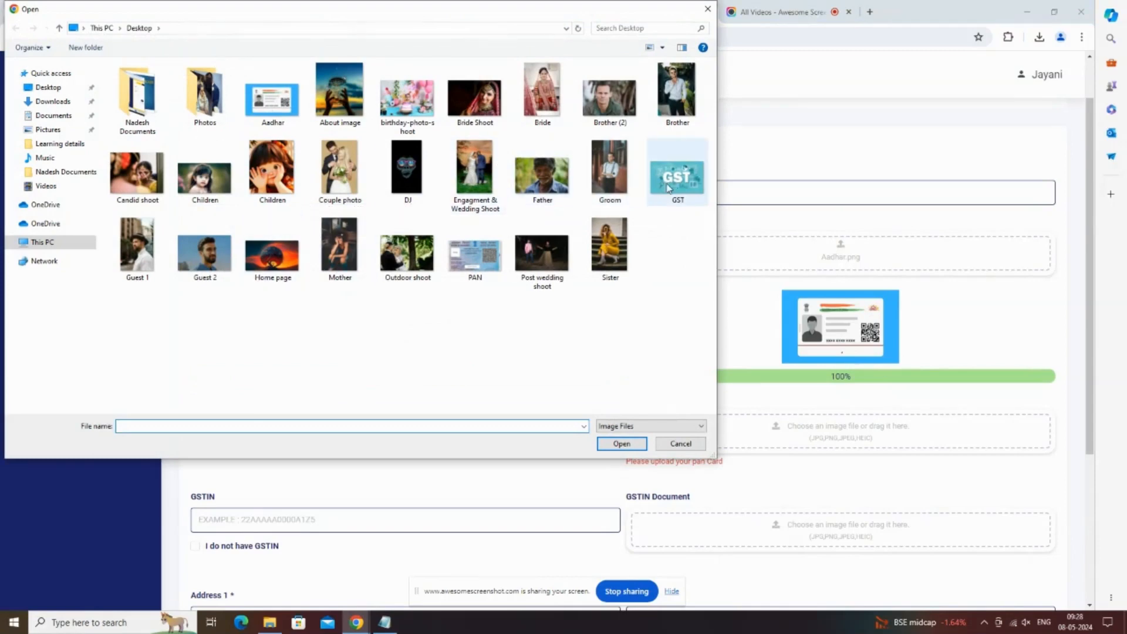
click(407, 252)
click(475, 252)
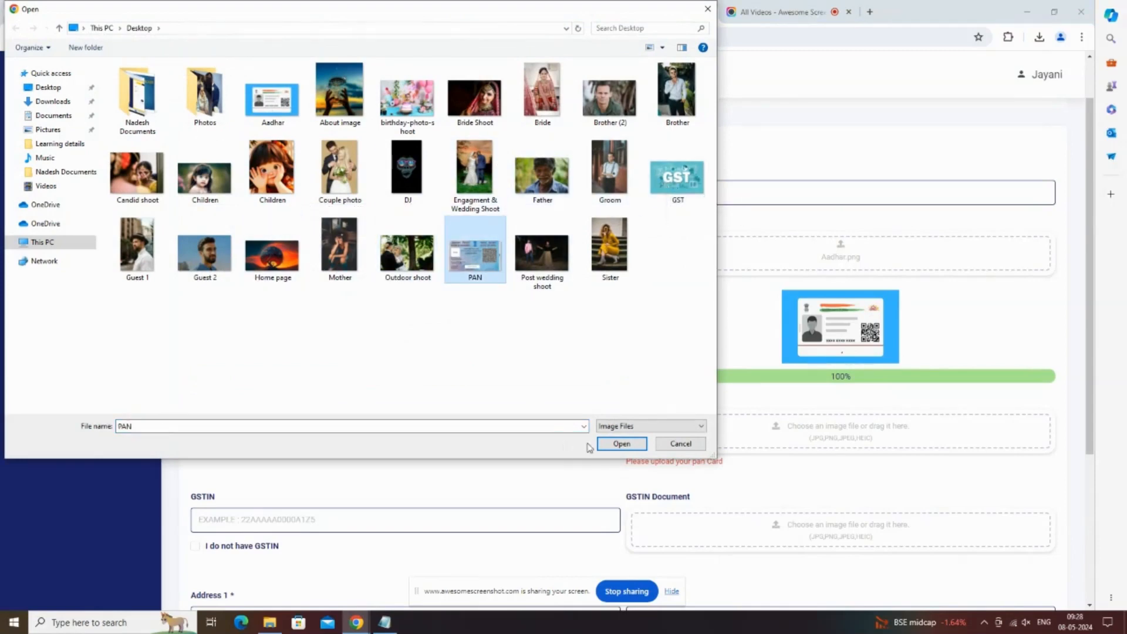
click(620, 443)
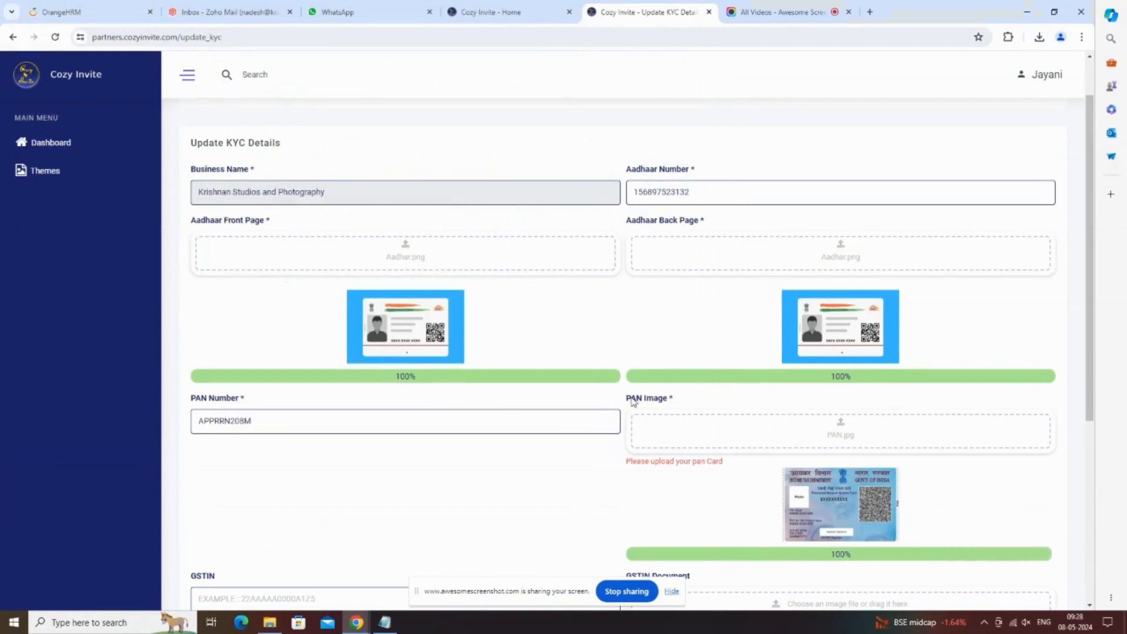
scroll(624, 407, down, 5)
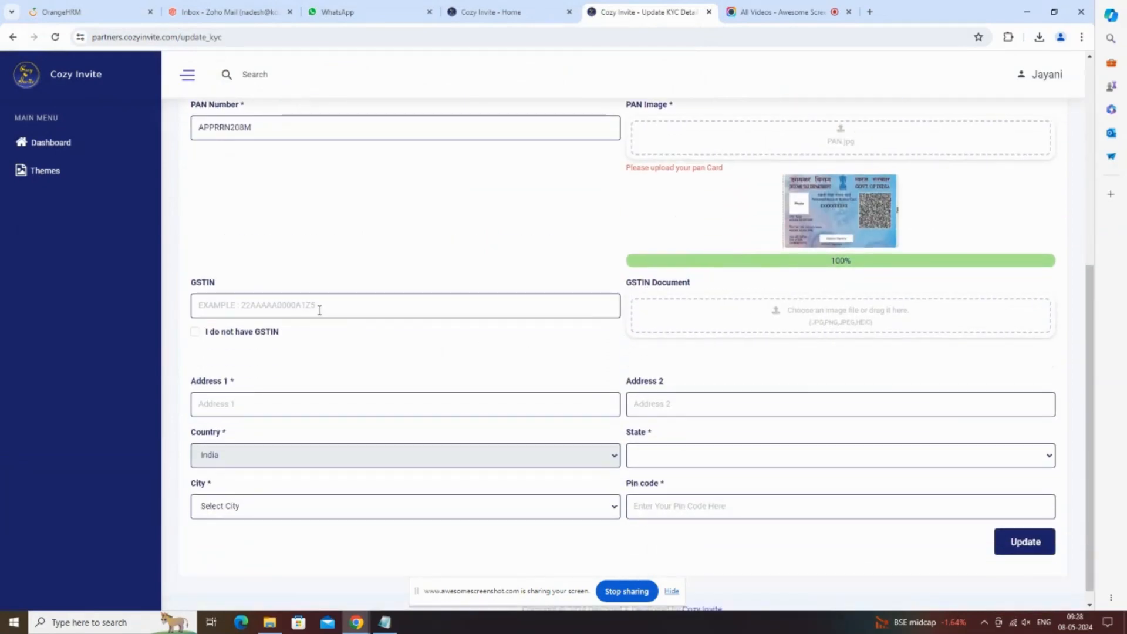
Step: Enter the GSTIN and upload GST.jpg as the GSTIN document
click(319, 309)
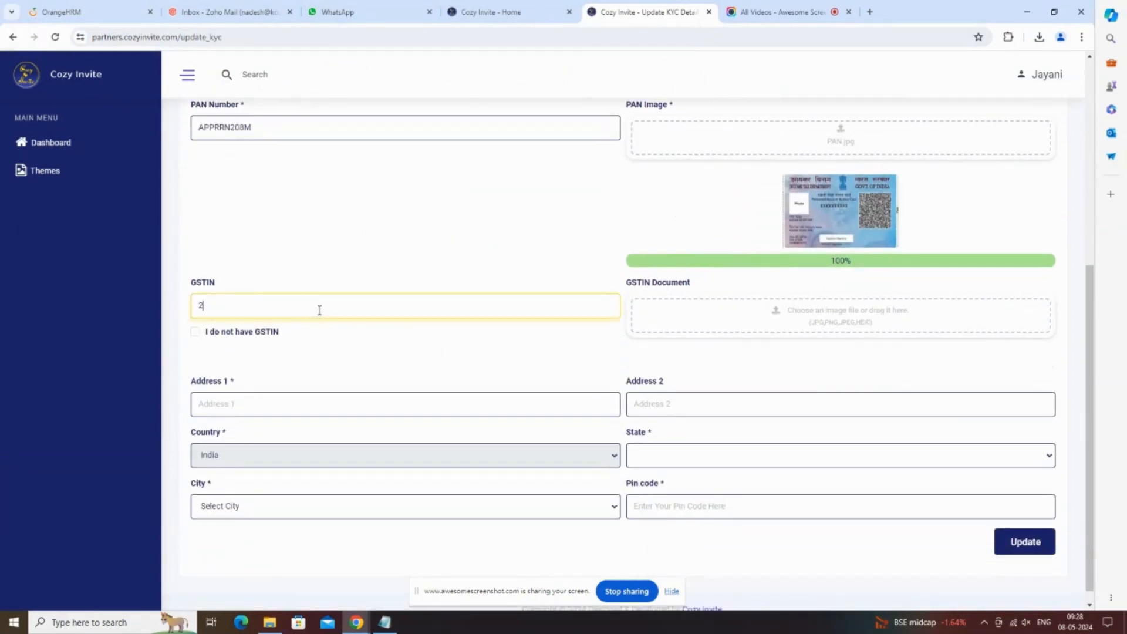
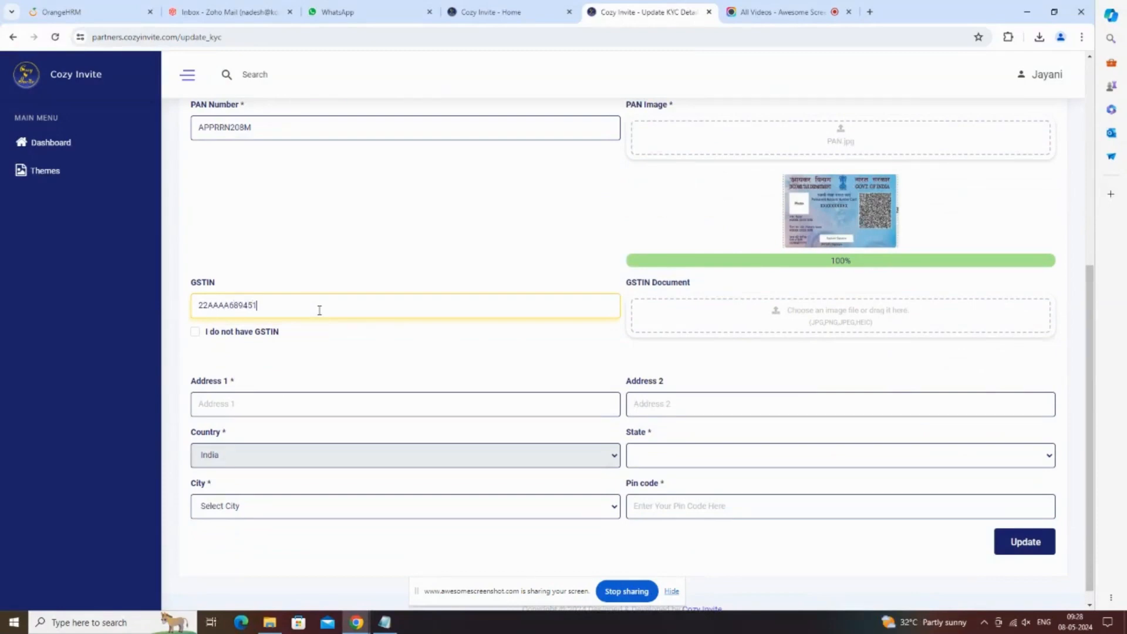
click(345, 252)
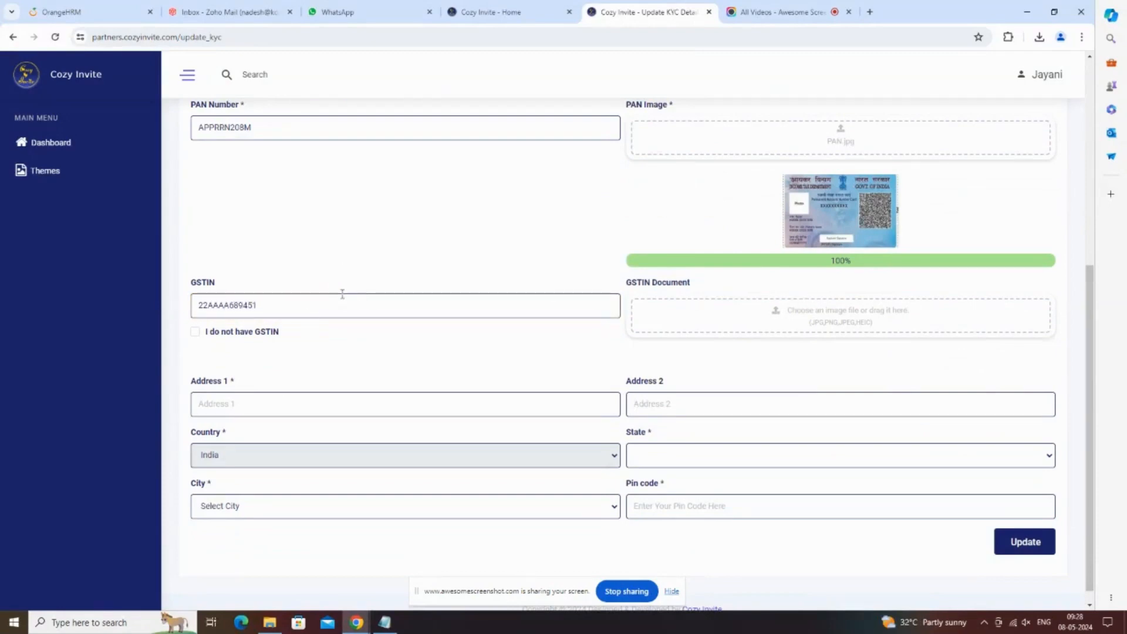
click(819, 311)
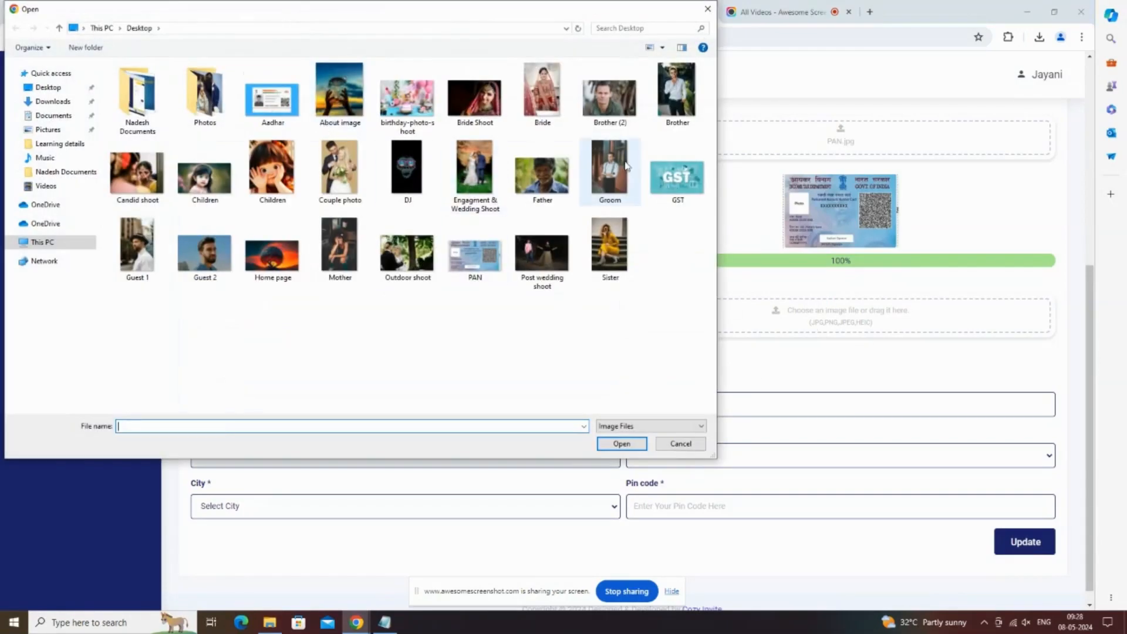
click(670, 202)
click(621, 443)
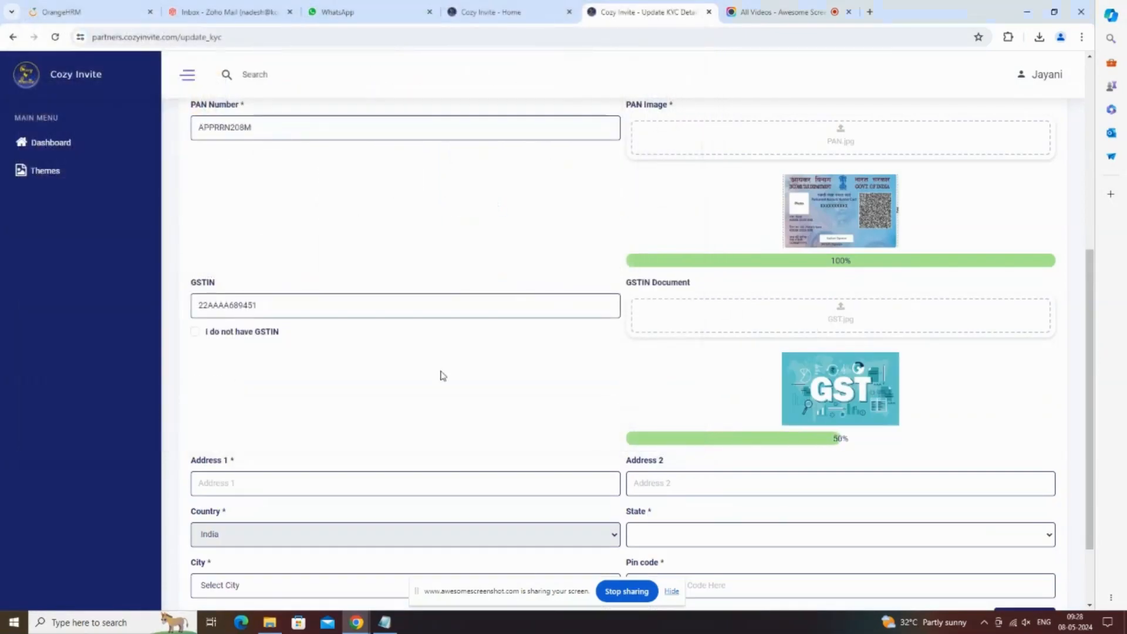
scroll(443, 377, down, 2)
Step: Copy the studio address line from the Notepad notes for the Address 1 field
click(385, 622)
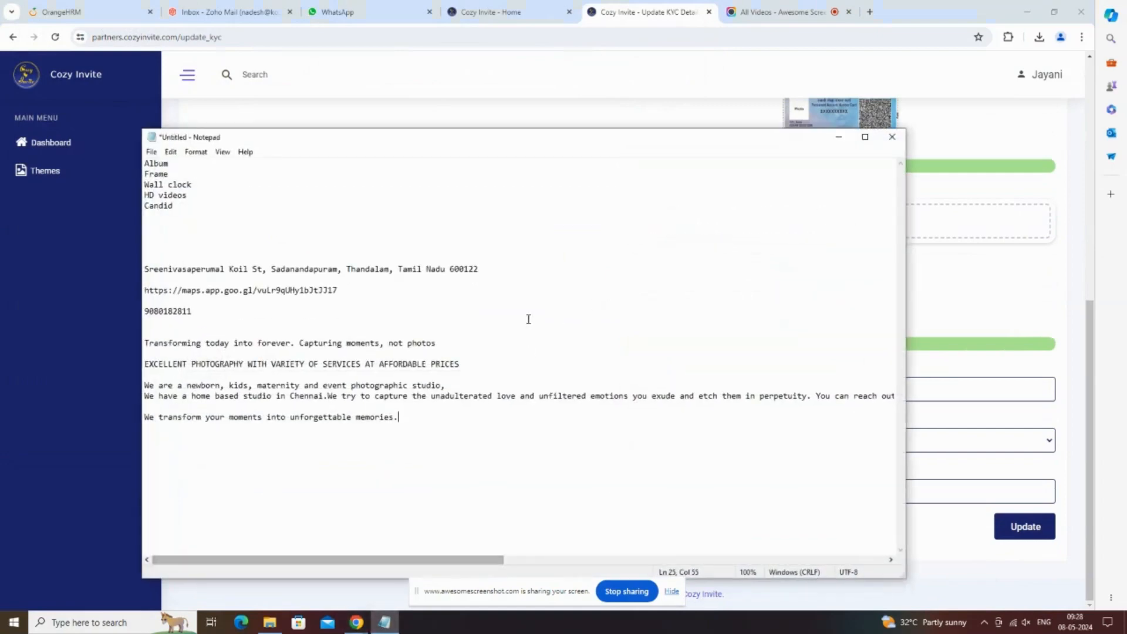
click(202, 269)
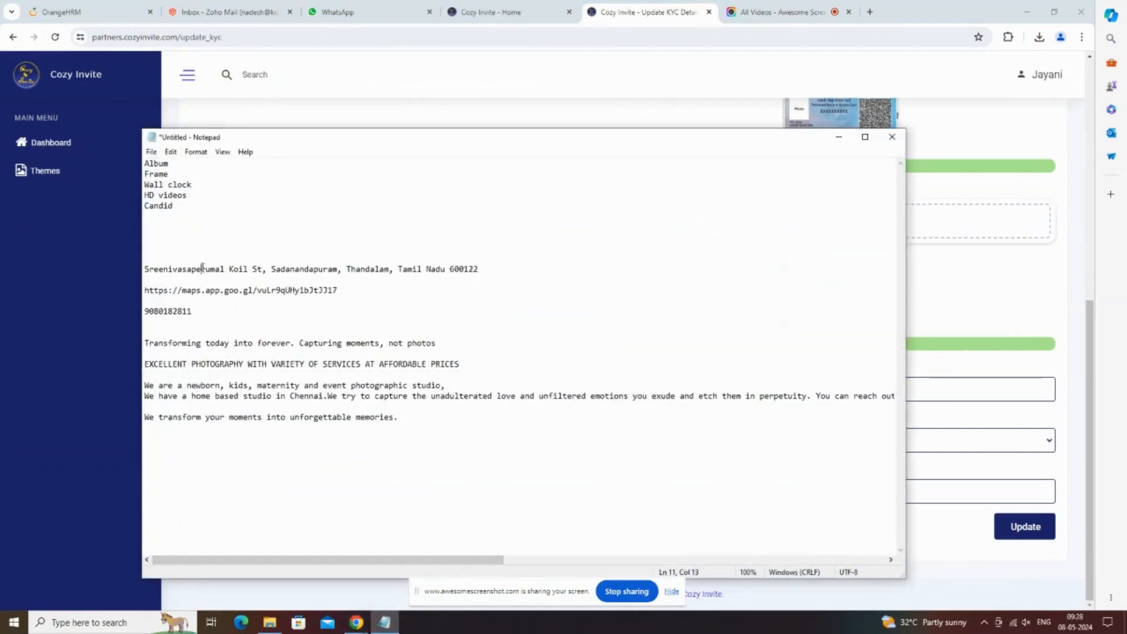
drag(479, 269, 136, 271)
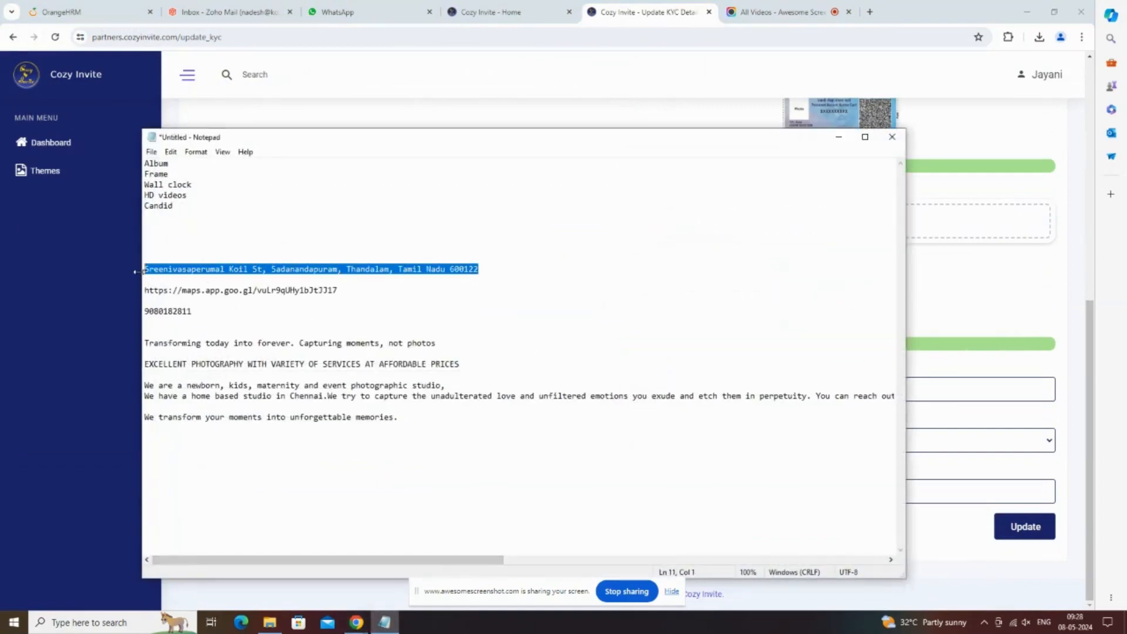
key(ctrl+c)
key(alt+Tab)
click(245, 389)
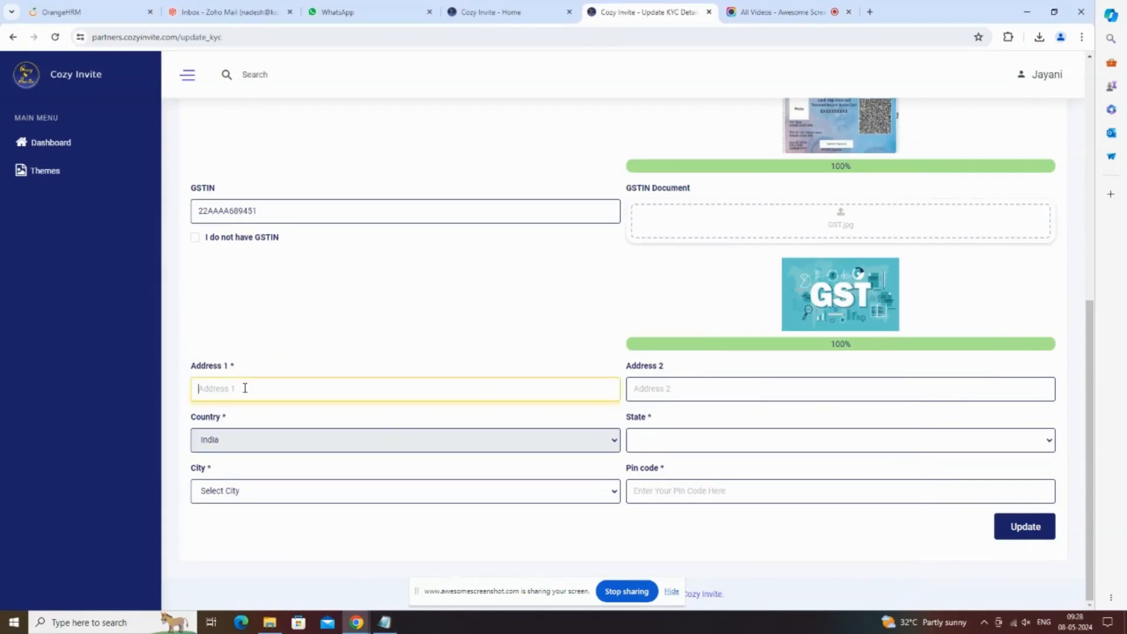
Step: Paste the studio address into Address 1, keep India as country, and choose Tamil Nadu as state
key(ctrl+v)
click(696, 386)
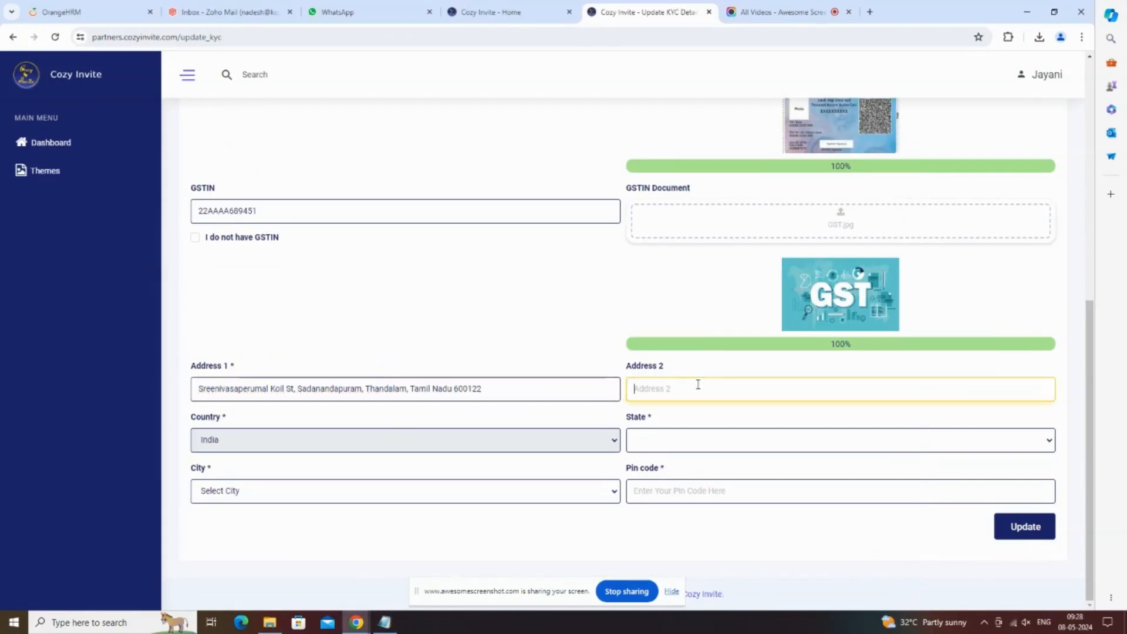
click(377, 440)
click(390, 441)
click(667, 440)
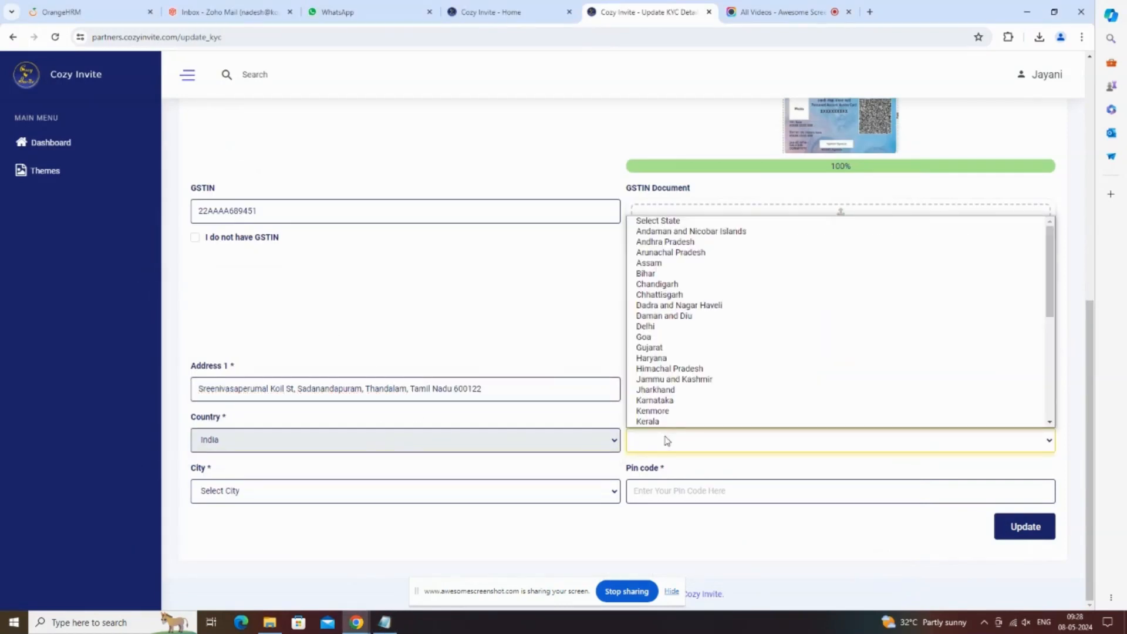
key(t)
click(666, 440)
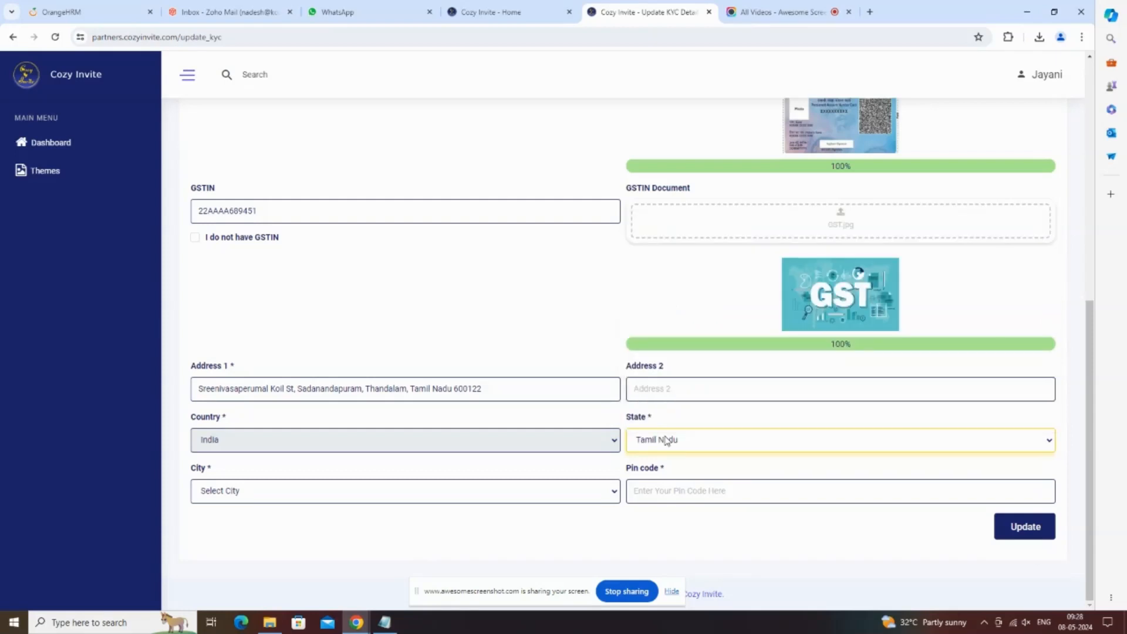
Step: Set the city to Chennai, enter the pin code, and submit the KYC details
click(386, 493)
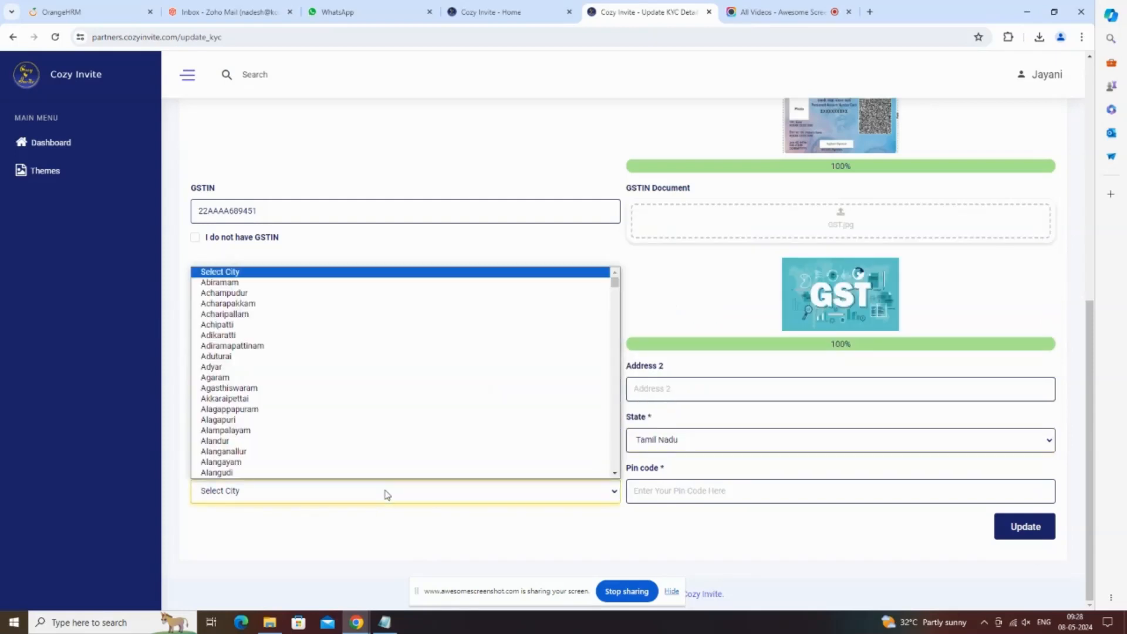
text(chennai)
key(Return)
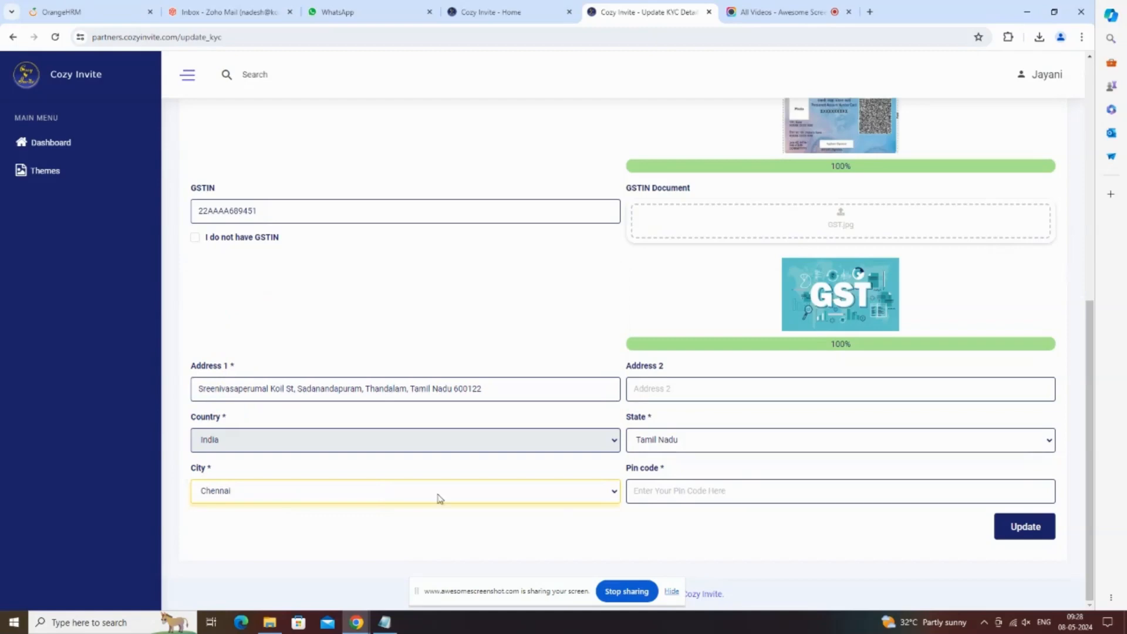
click(796, 497)
text(6000)
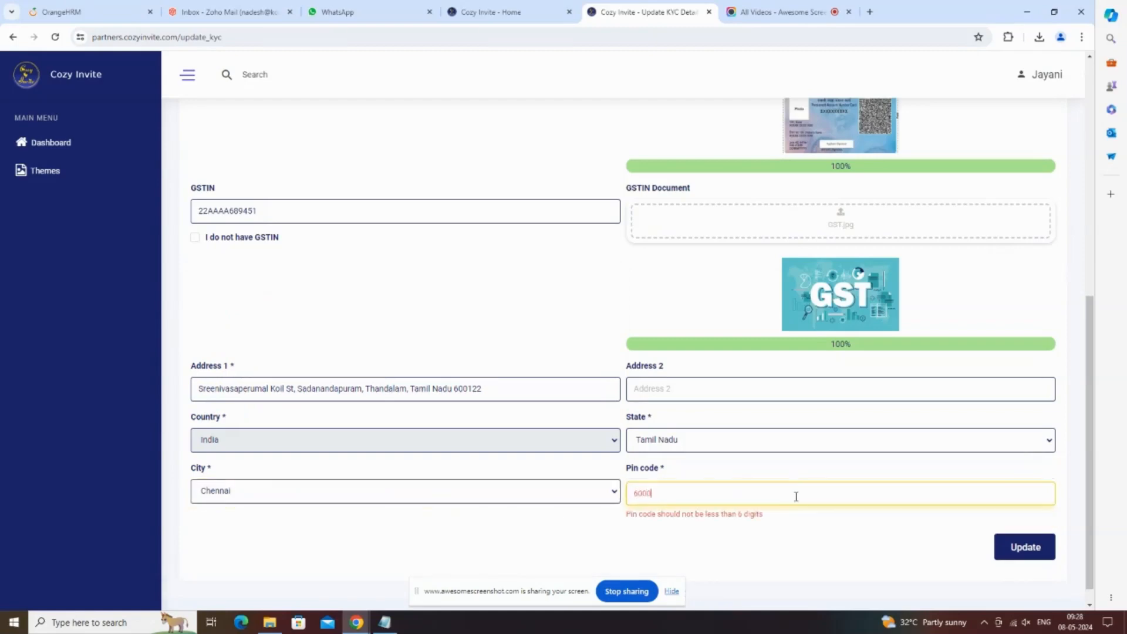
text(69)
click(1051, 531)
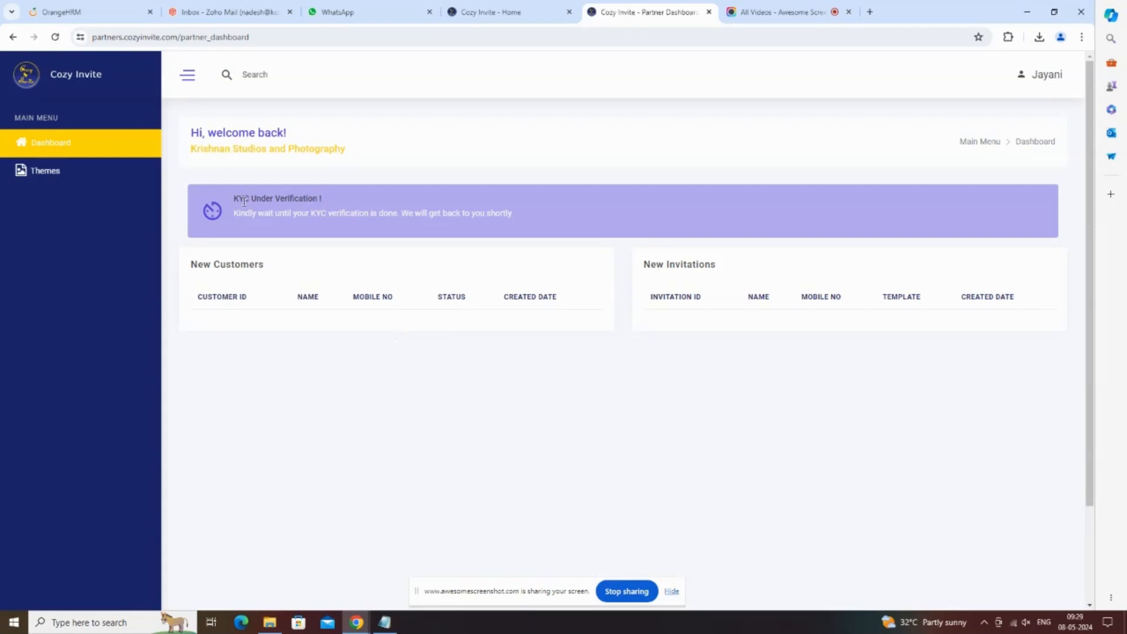
Step: Reload the dashboard to reveal Verified Partner status, then expand Business Profile in the sidebar
drag(234, 198, 395, 193)
click(396, 193)
click(55, 36)
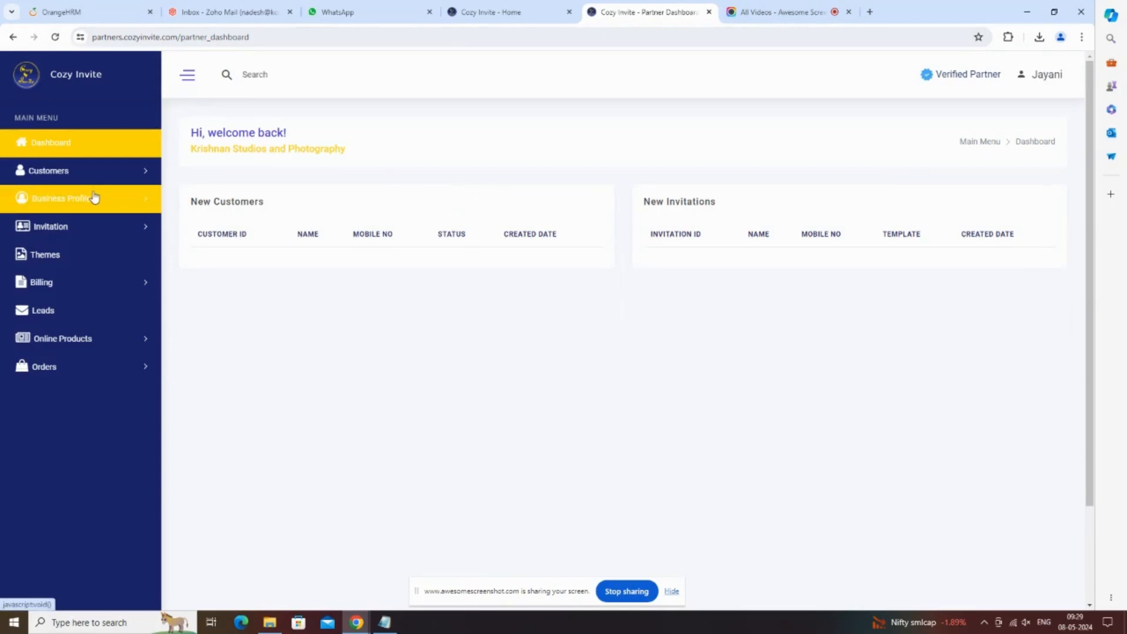
click(94, 197)
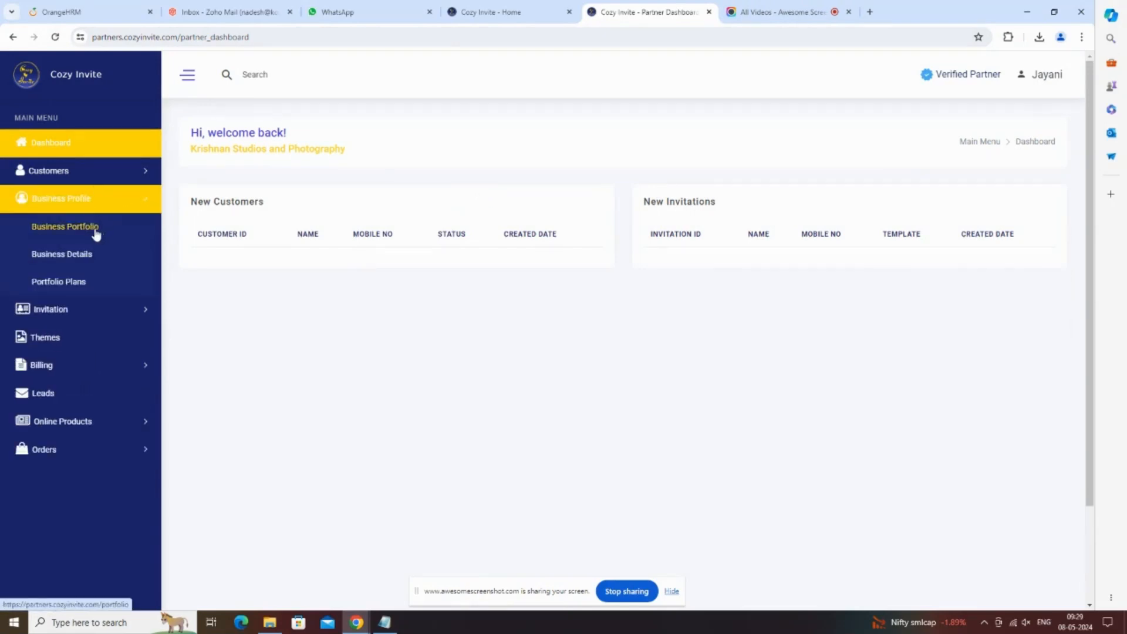